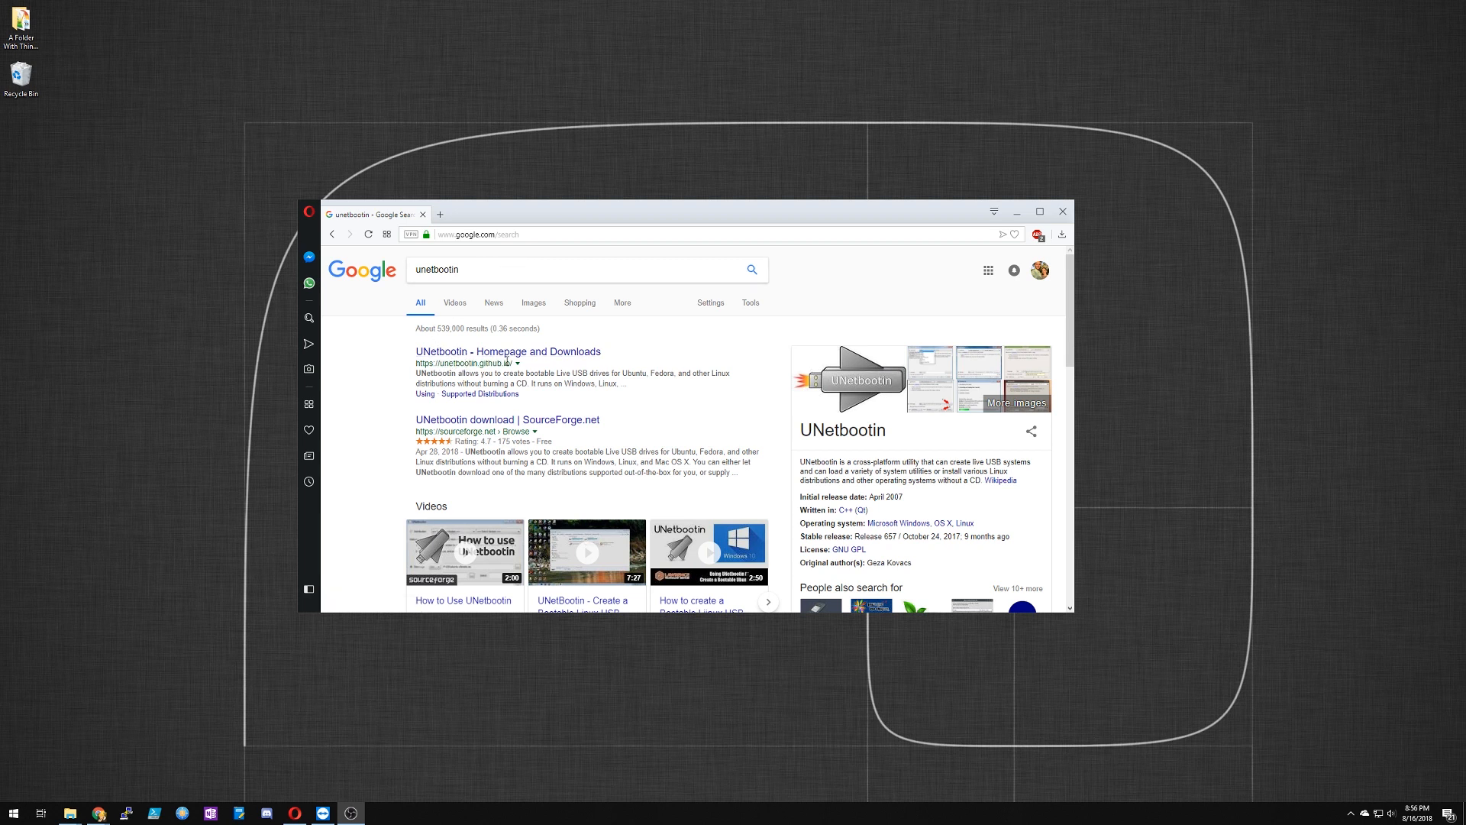
# Step: Open the UNetbootin homepage from the search results and look through its features and usage sections
pyautogui.click(505, 352)
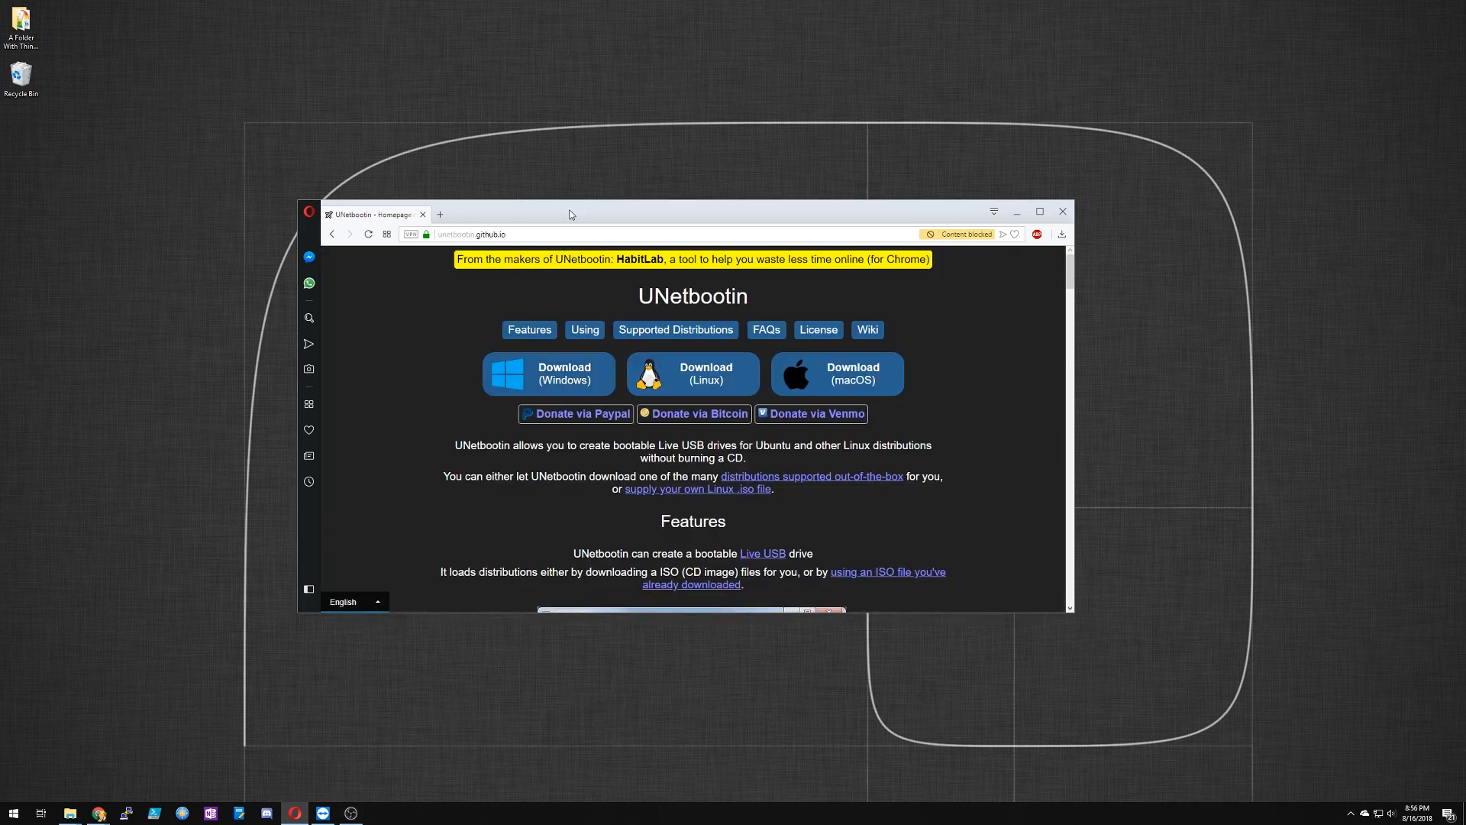
pyautogui.moveTo(571, 215); pyautogui.dragTo(612, 178)
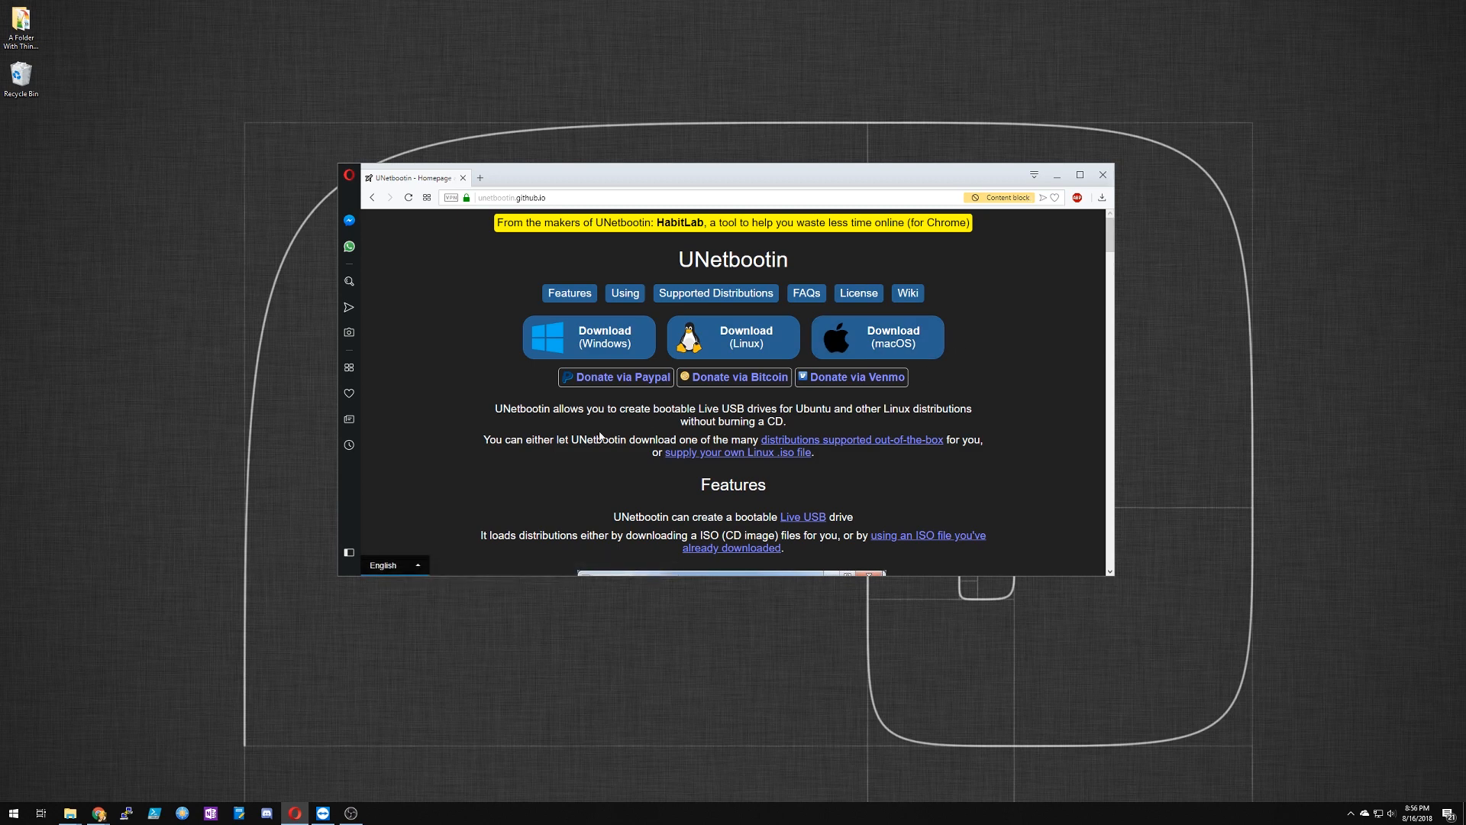
pyautogui.scroll(-2, 583, 432)
pyautogui.scroll(-3, 484, 439)
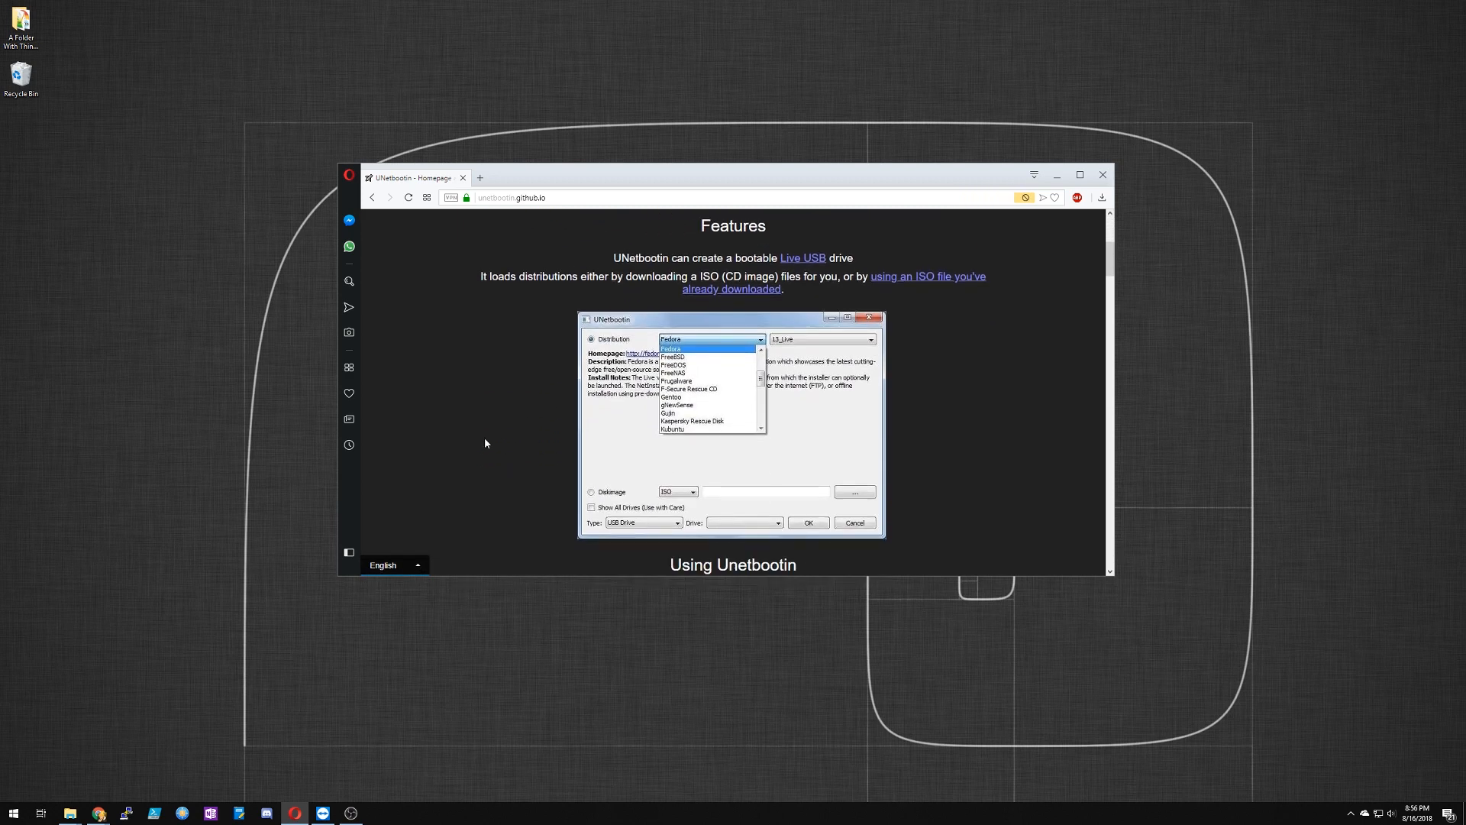
pyautogui.scroll(5, 485, 438)
pyautogui.scroll(-5, 566, 428)
pyautogui.scroll(-10, 565, 431)
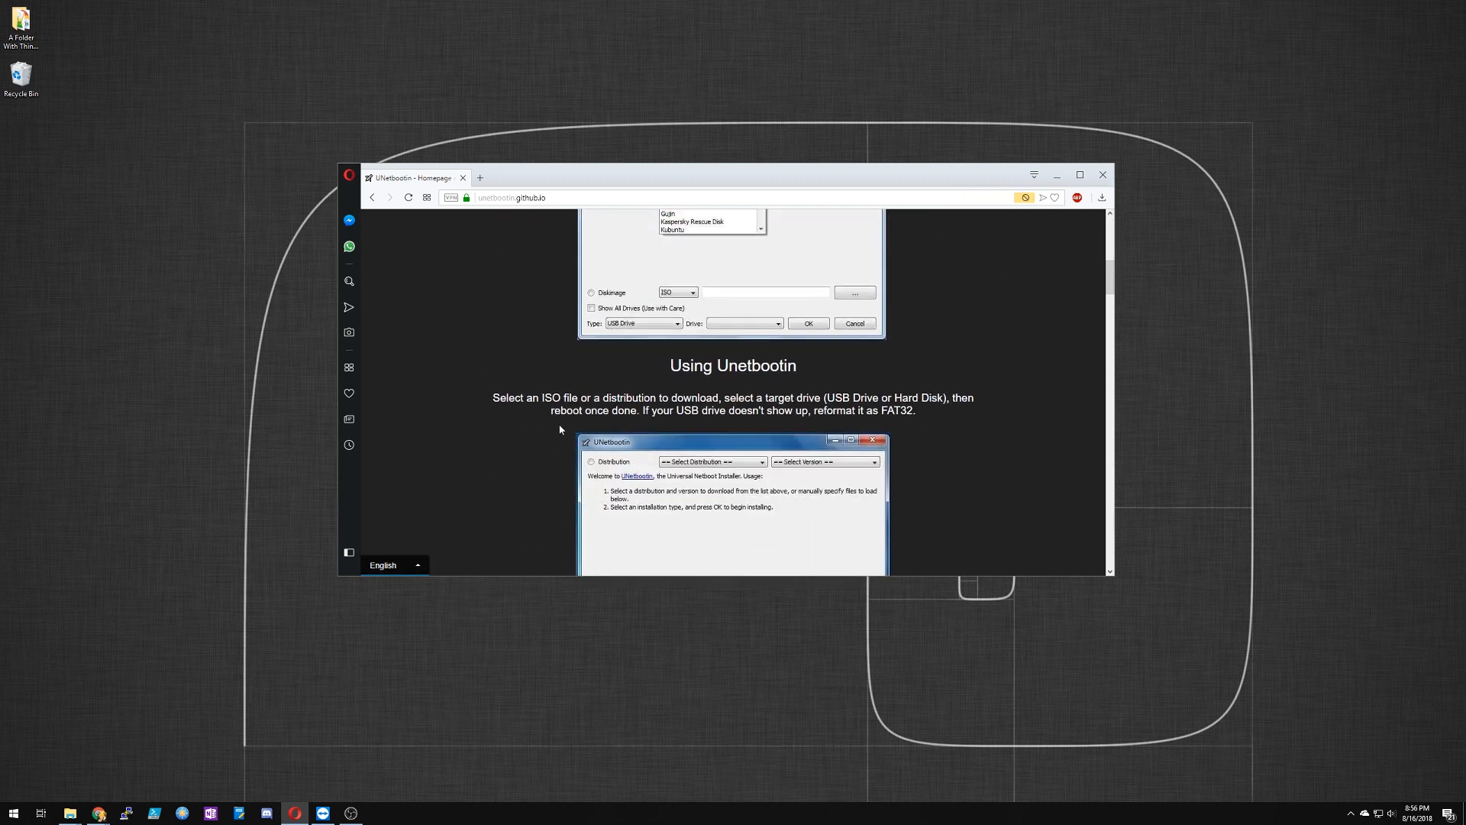
pyautogui.scroll(-3, 550, 419)
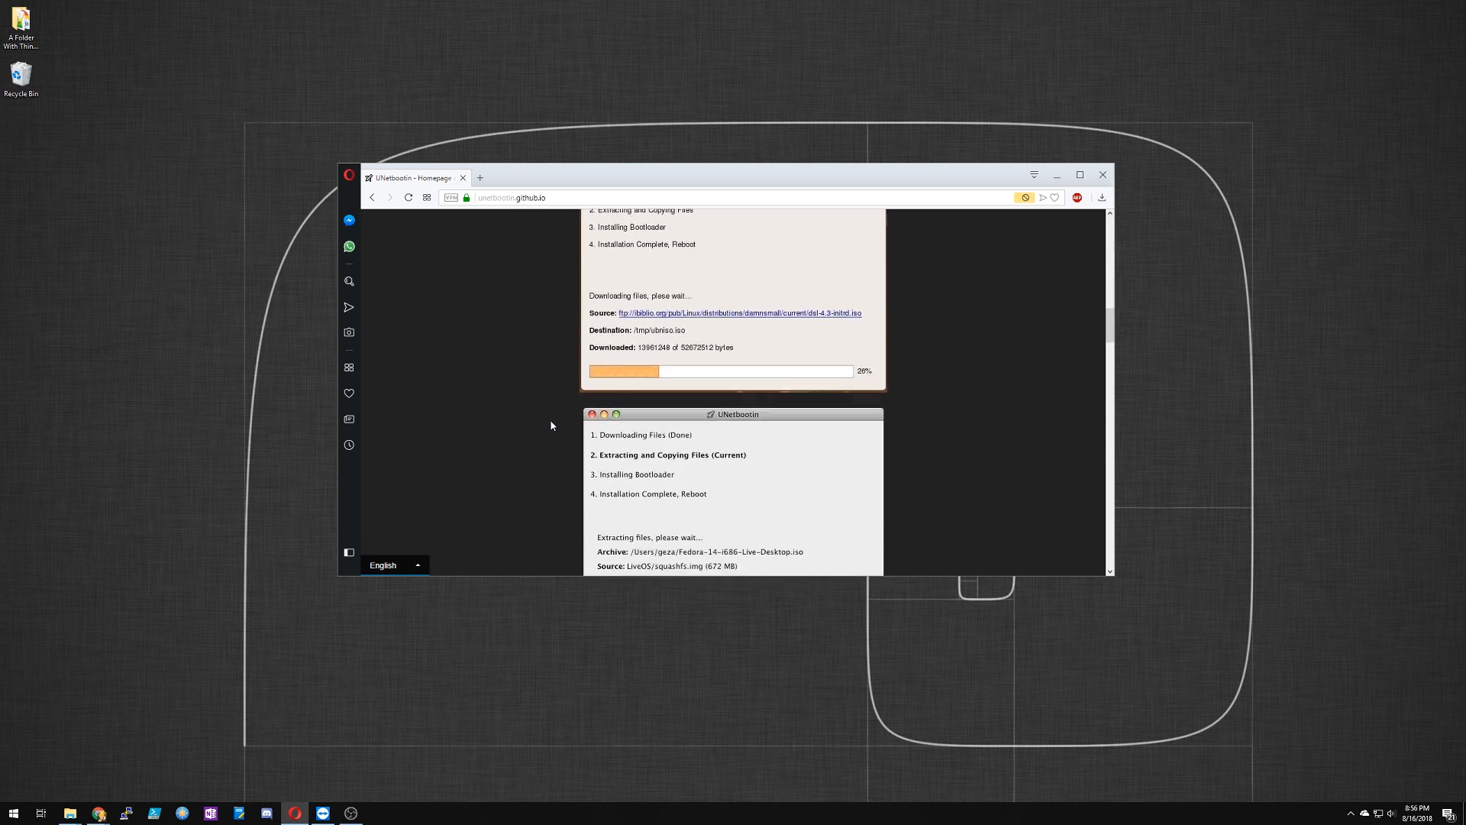
pyautogui.scroll(15, 547, 418)
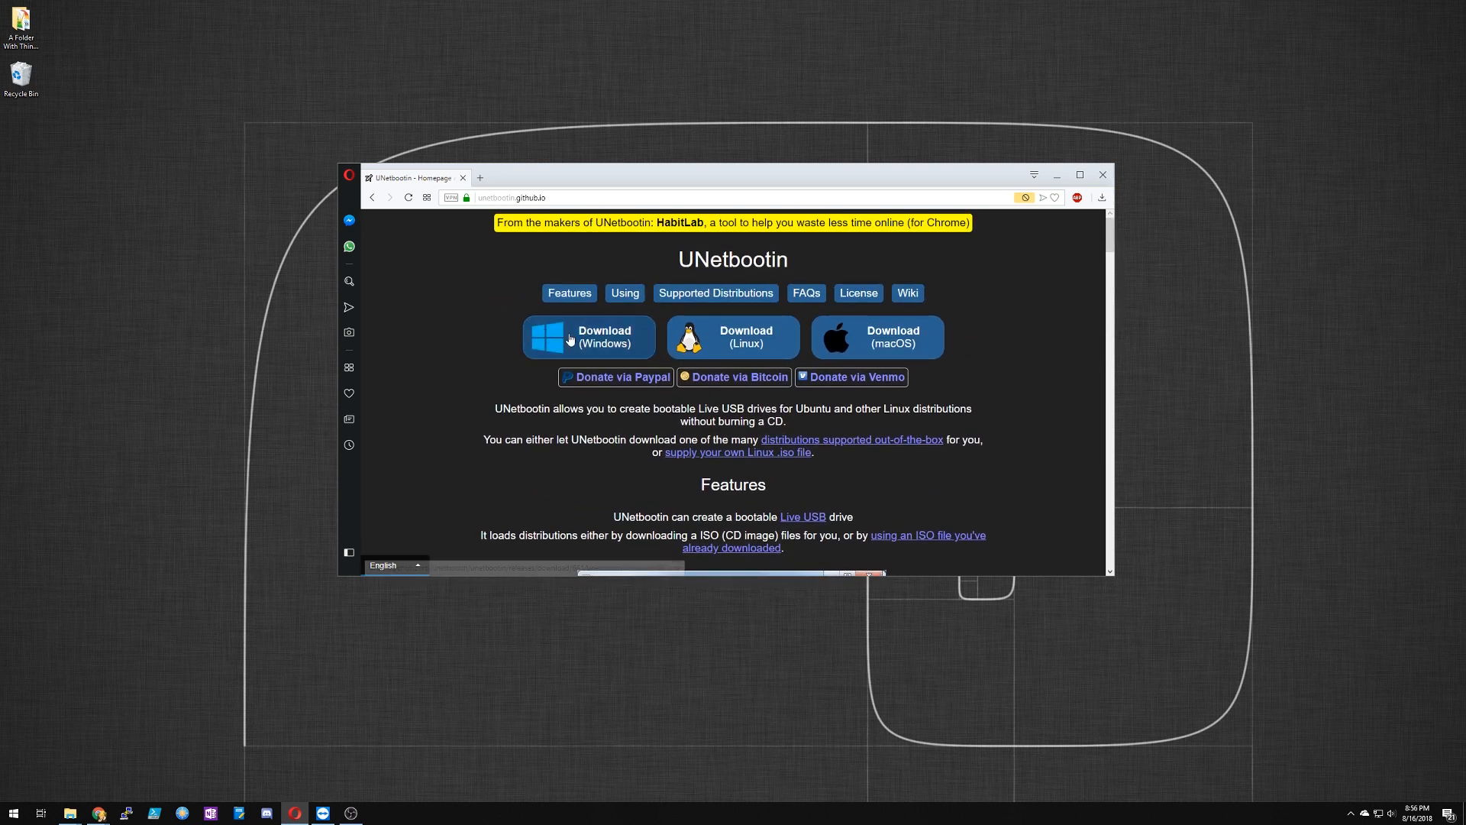
# Step: Start the Windows download of UNetbootin and cancel saving the file
pyautogui.click(602, 335)
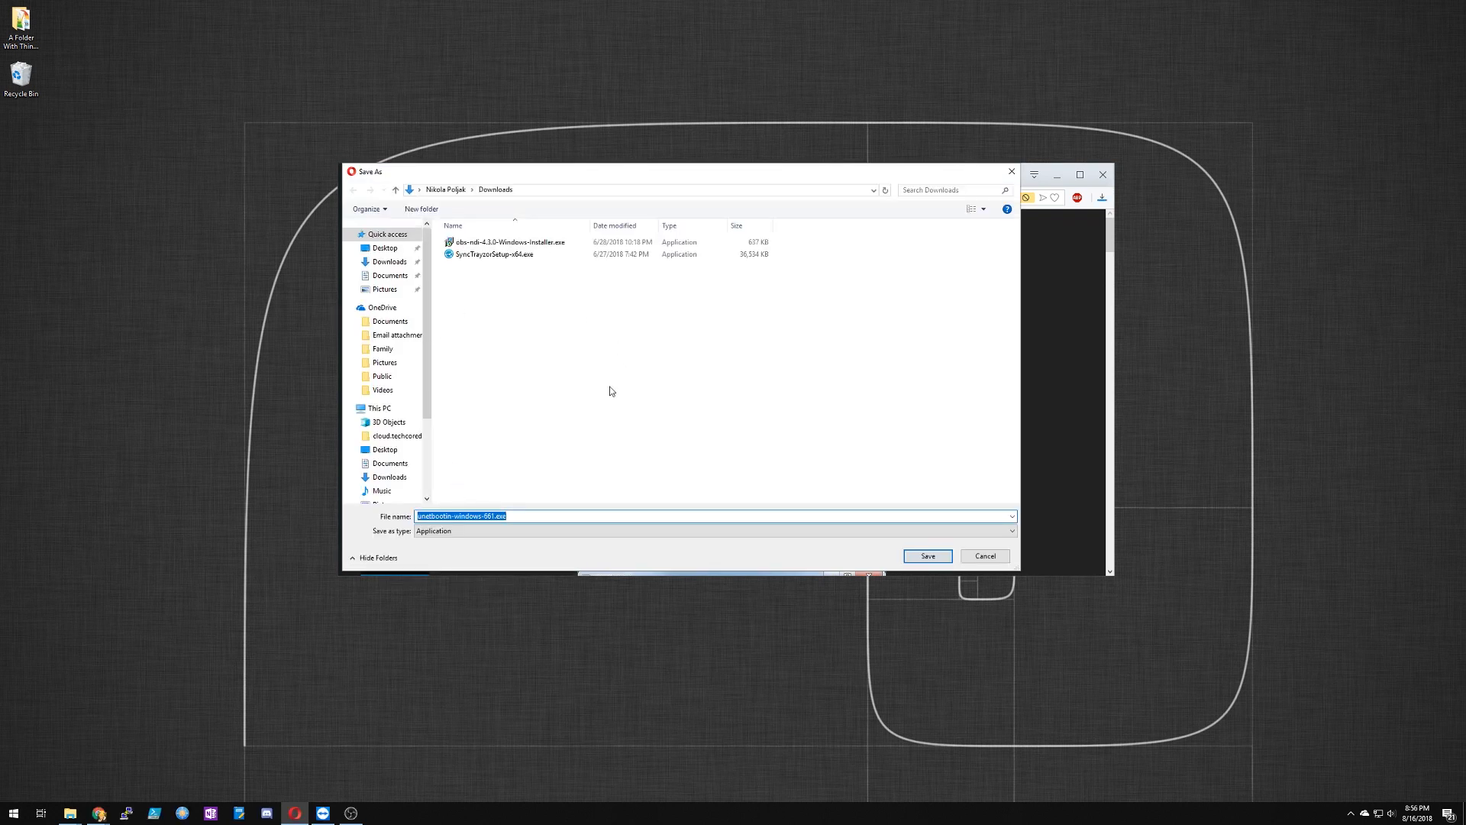
pyautogui.click(964, 556)
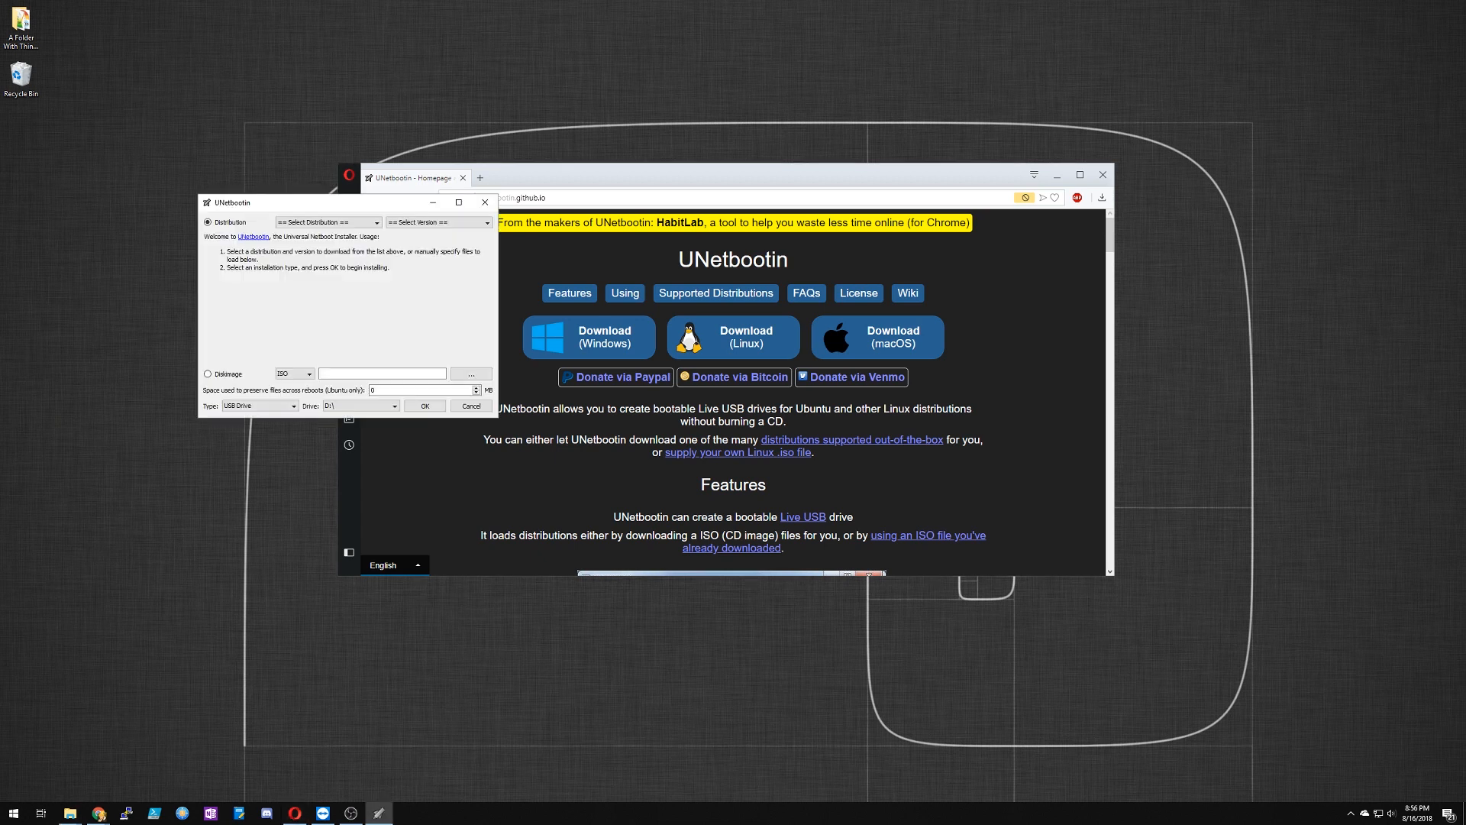
# Step: Place the UNetbootin window over the web page and check its list of supported distributions
pyautogui.moveTo(361, 226); pyautogui.dragTo(810, 239)
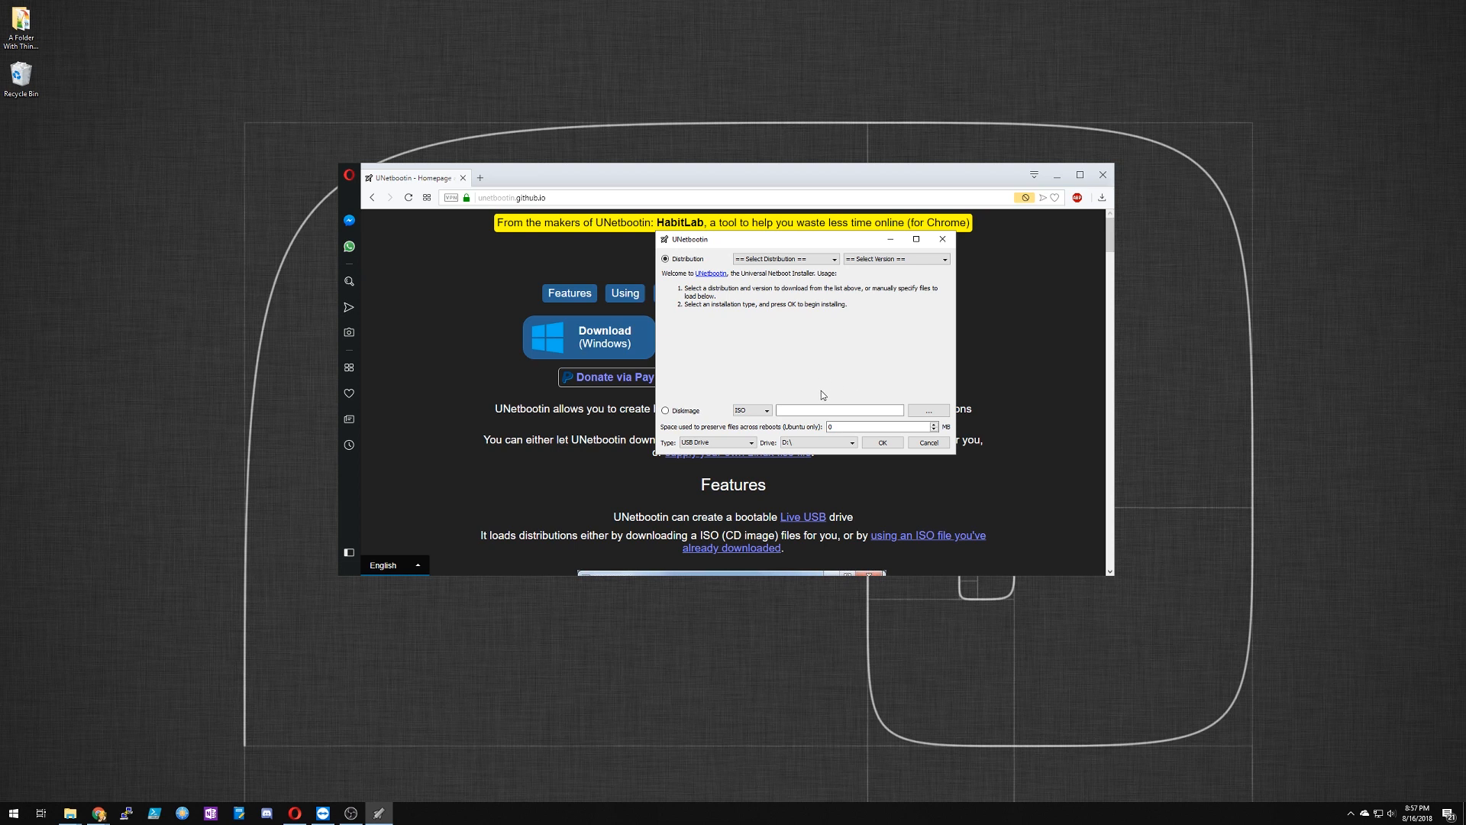
pyautogui.click(823, 260)
pyautogui.click(862, 314)
# Step: Check the Ubuntu USB drive under This PC in File Explorer, and return to UNetbootin
pyautogui.press('super+e')
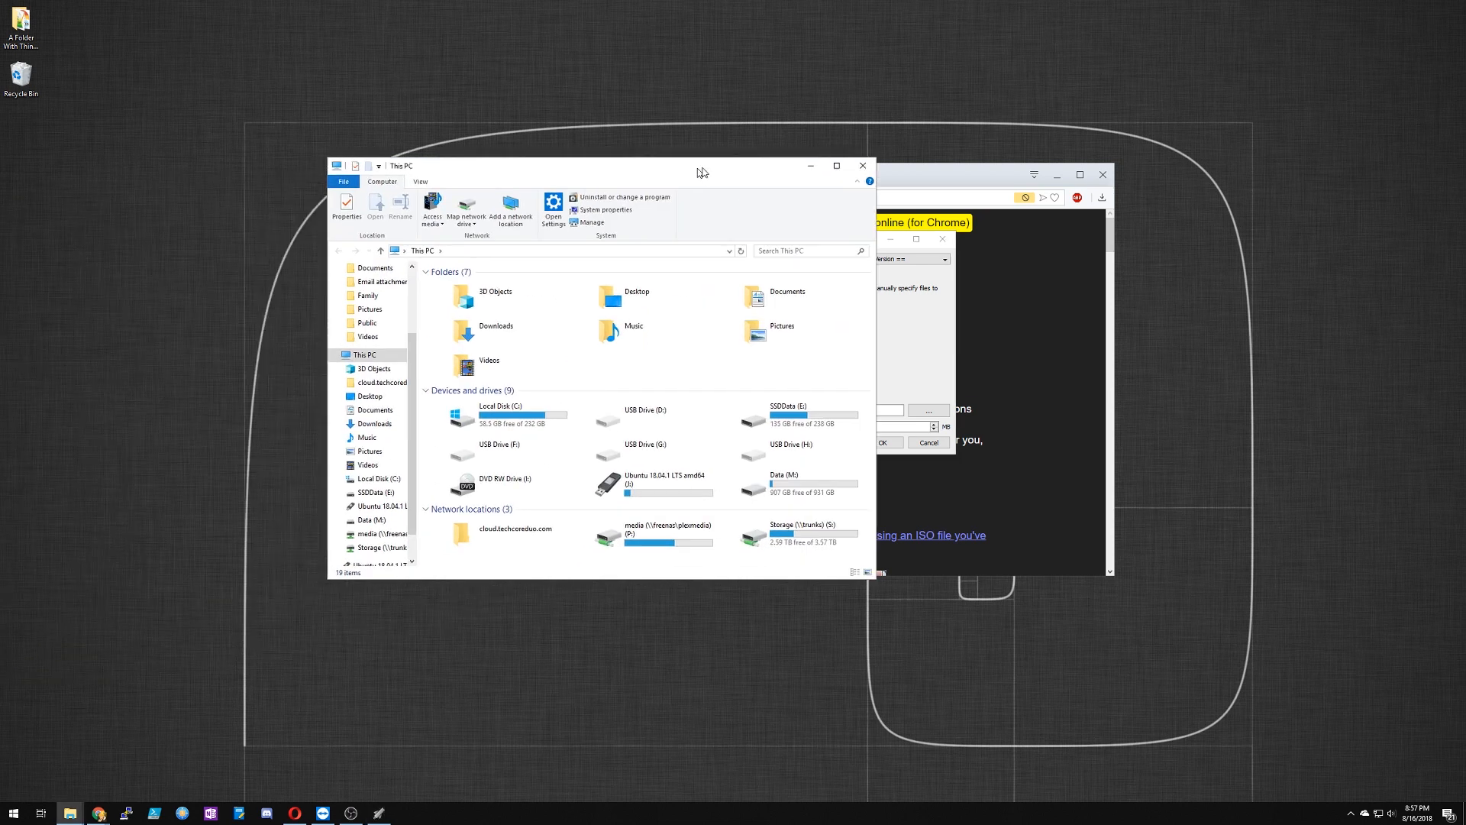
pyautogui.click(699, 484)
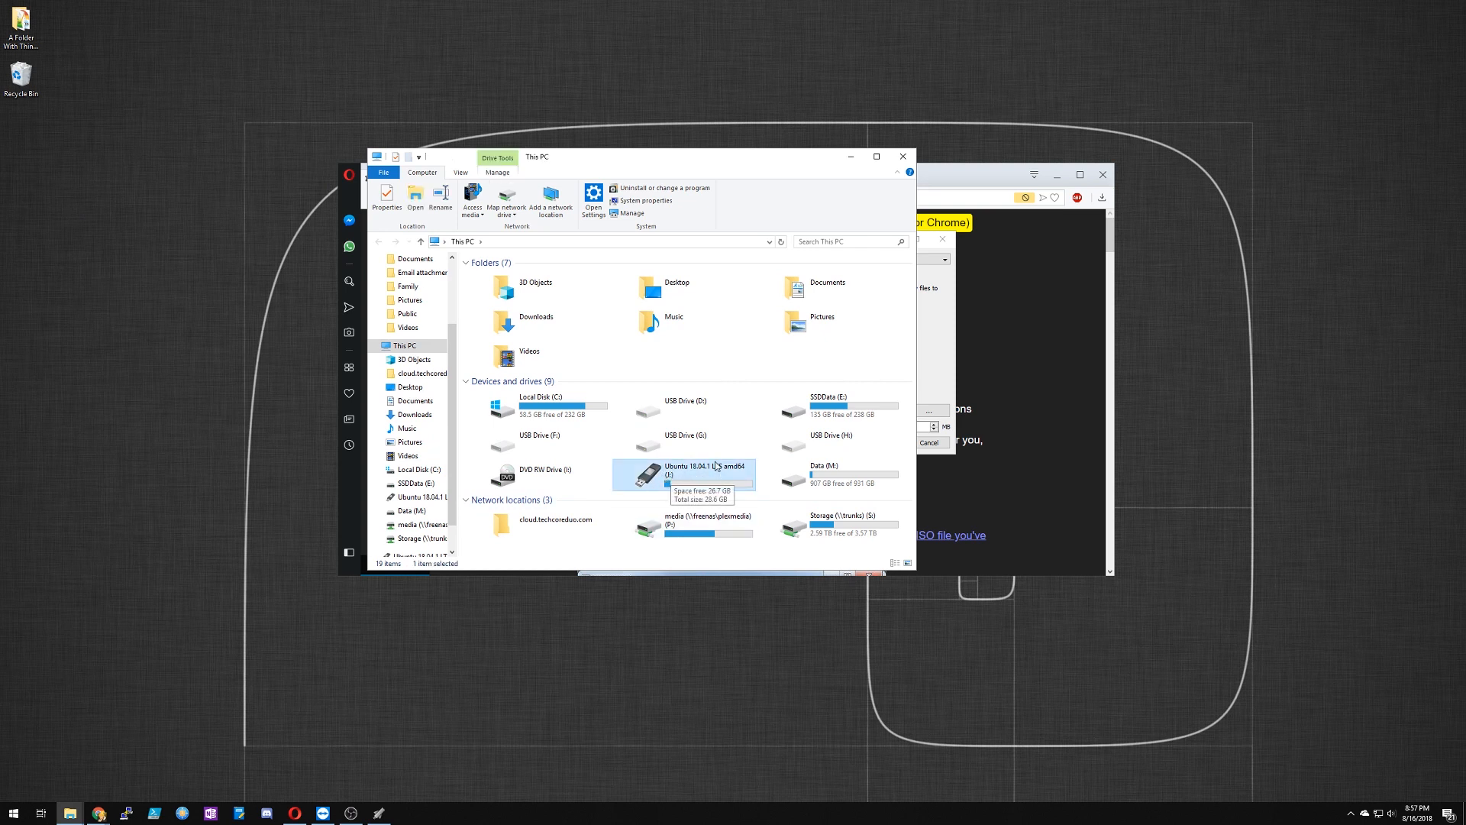
pyautogui.moveTo(771, 165); pyautogui.dragTo(0, 306)
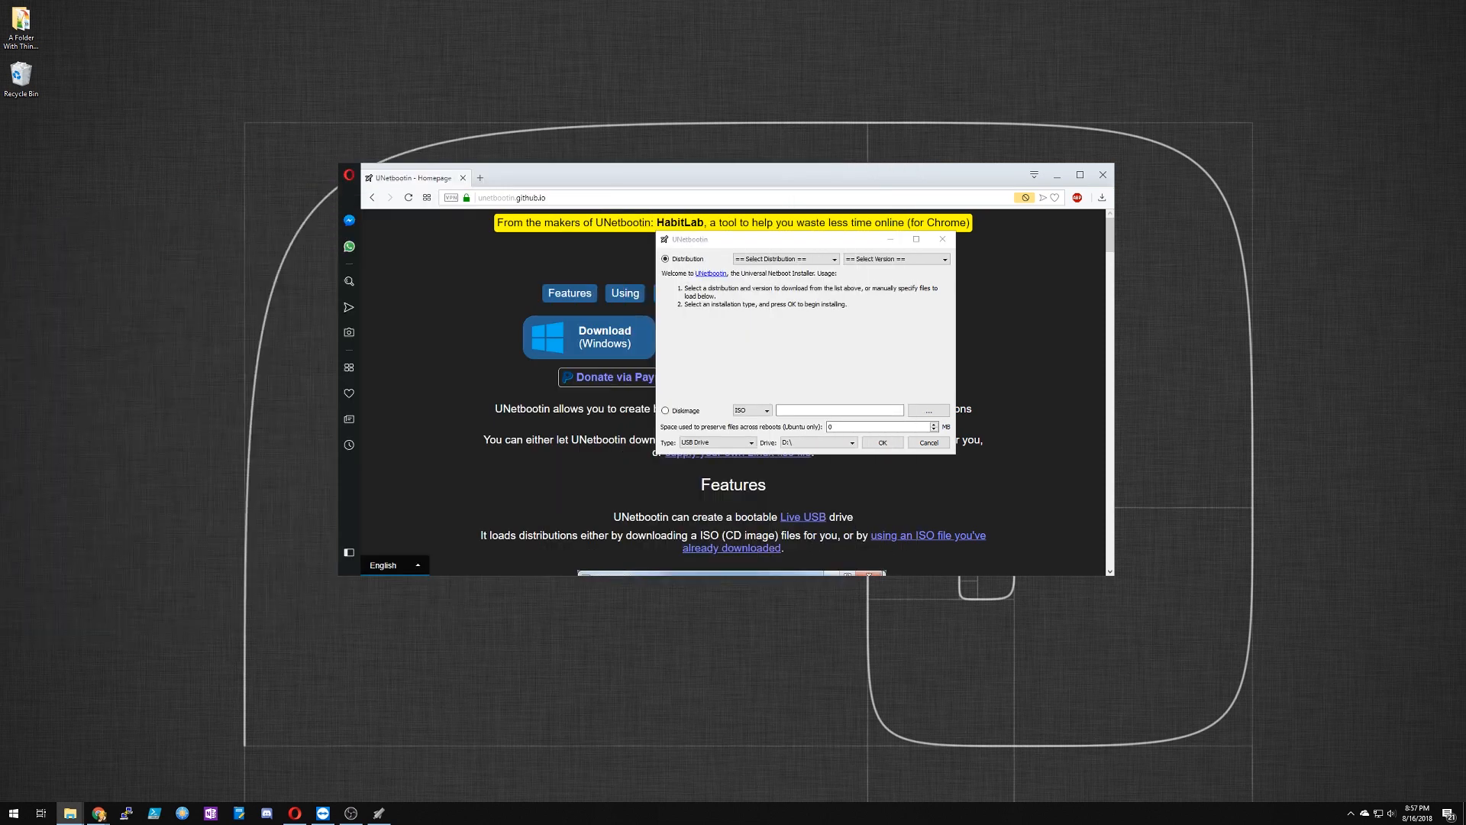
pyautogui.click(829, 321)
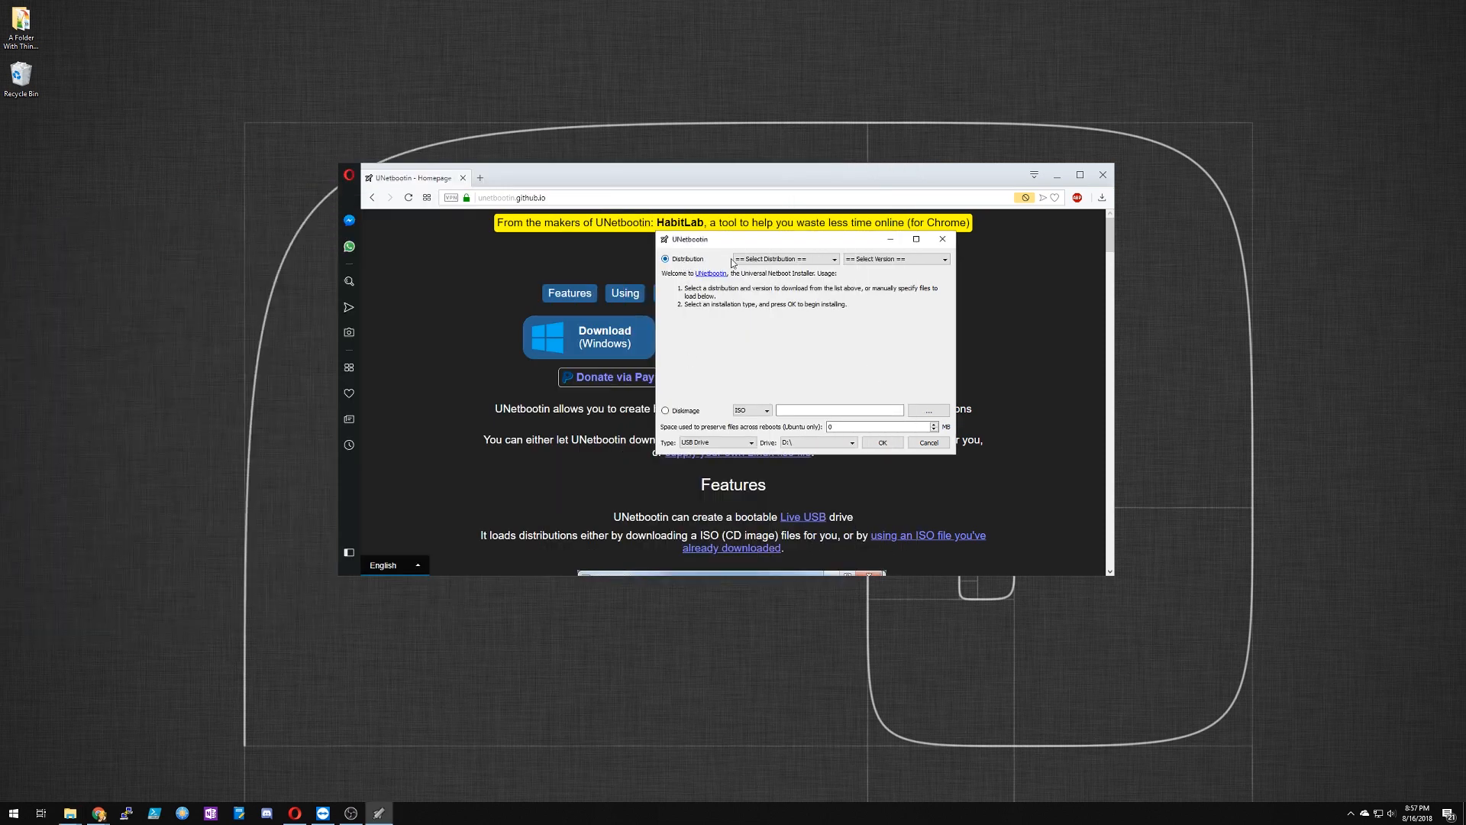
# Step: Choose Ubuntu as the distribution in UNetbootin
pyautogui.click(811, 260)
pyautogui.moveTo(835, 279)
pyautogui.mouseDown()
pyautogui.moveTo(834, 335)
pyautogui.moveTo(834, 278)
pyautogui.mouseUp()
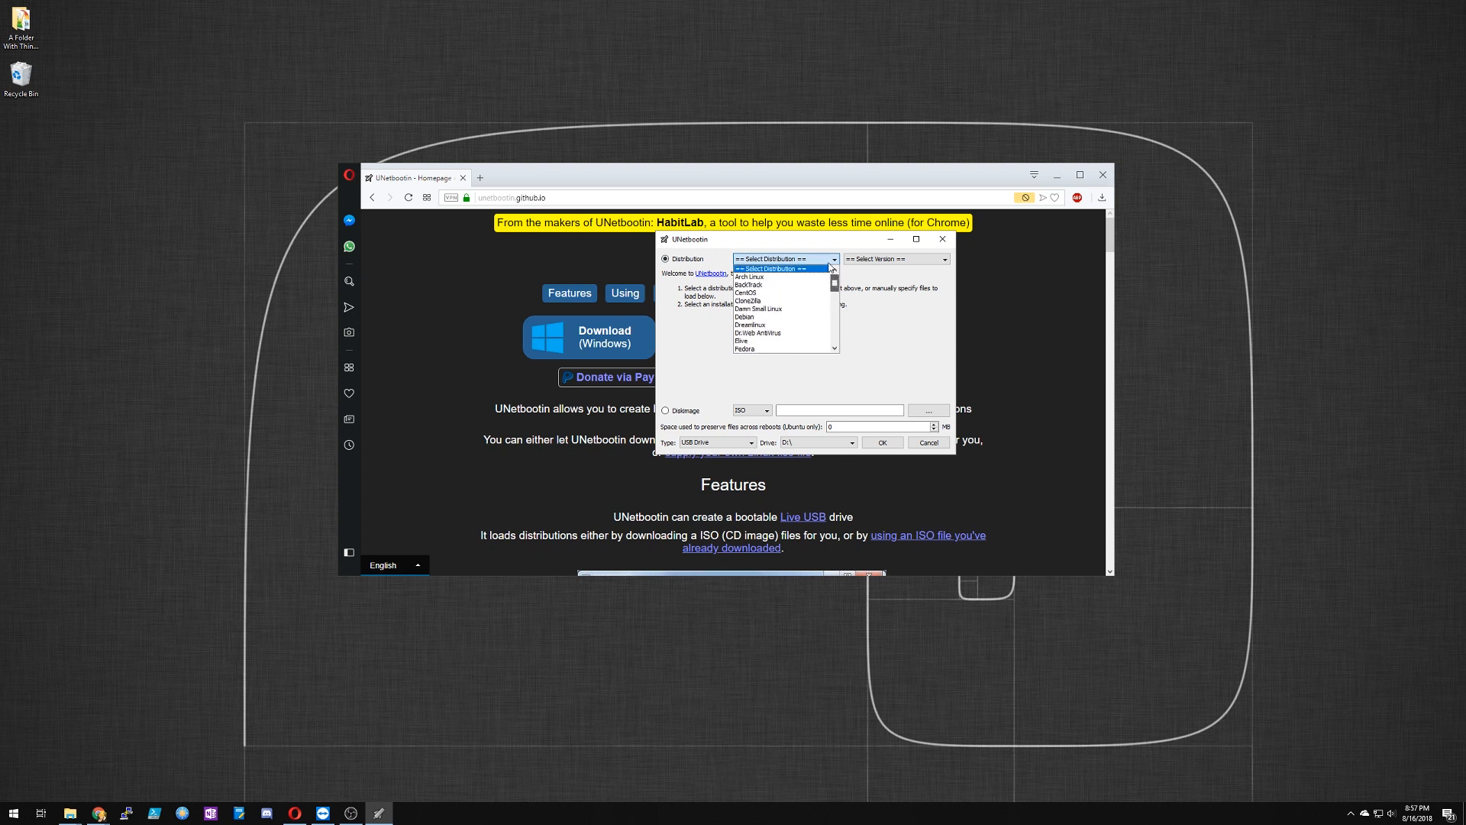
pyautogui.click(891, 261)
pyautogui.click(889, 261)
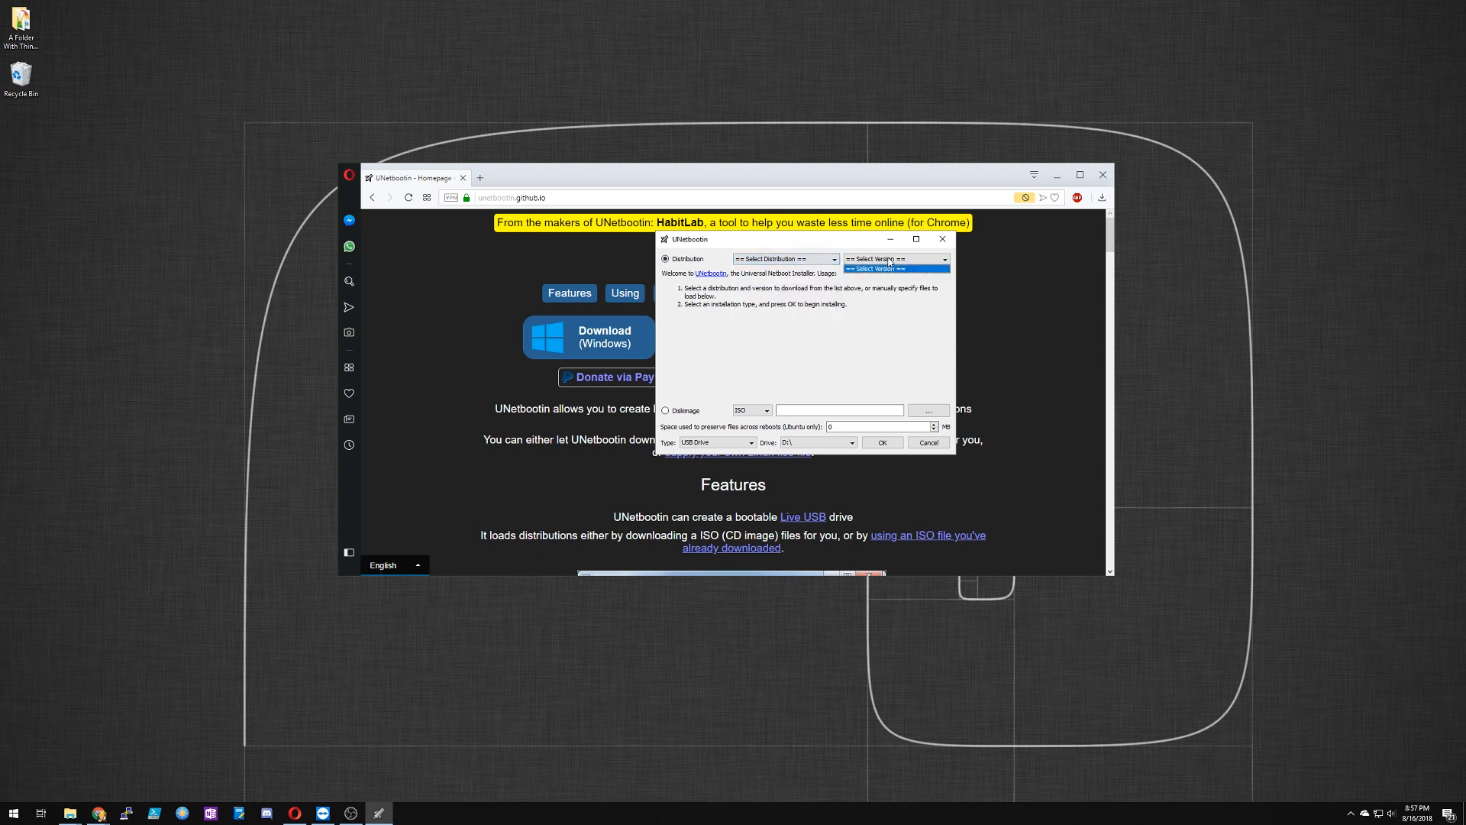
pyautogui.click(823, 264)
pyautogui.click(816, 264)
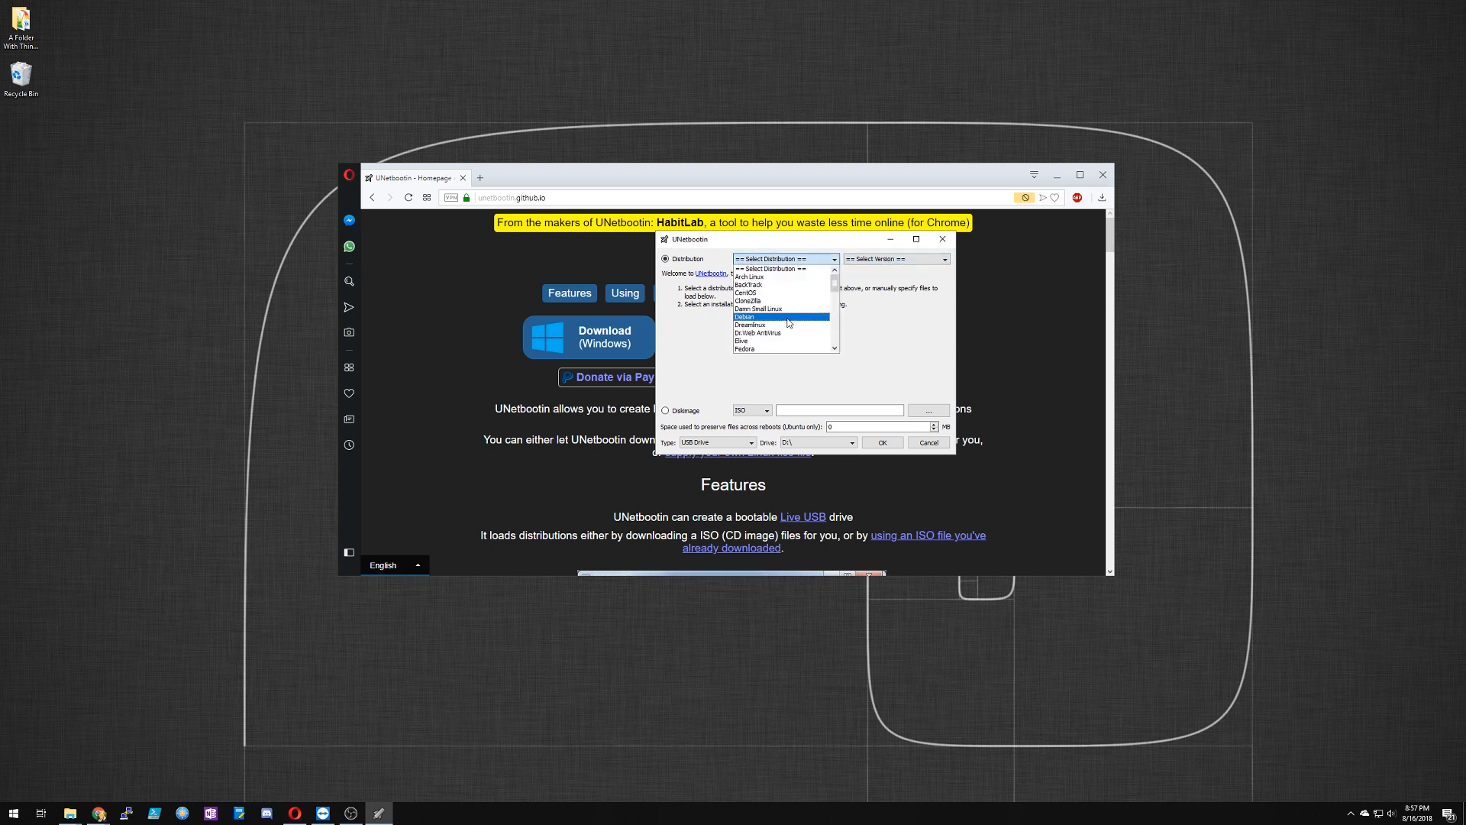
pyautogui.scroll(-4, 787, 319)
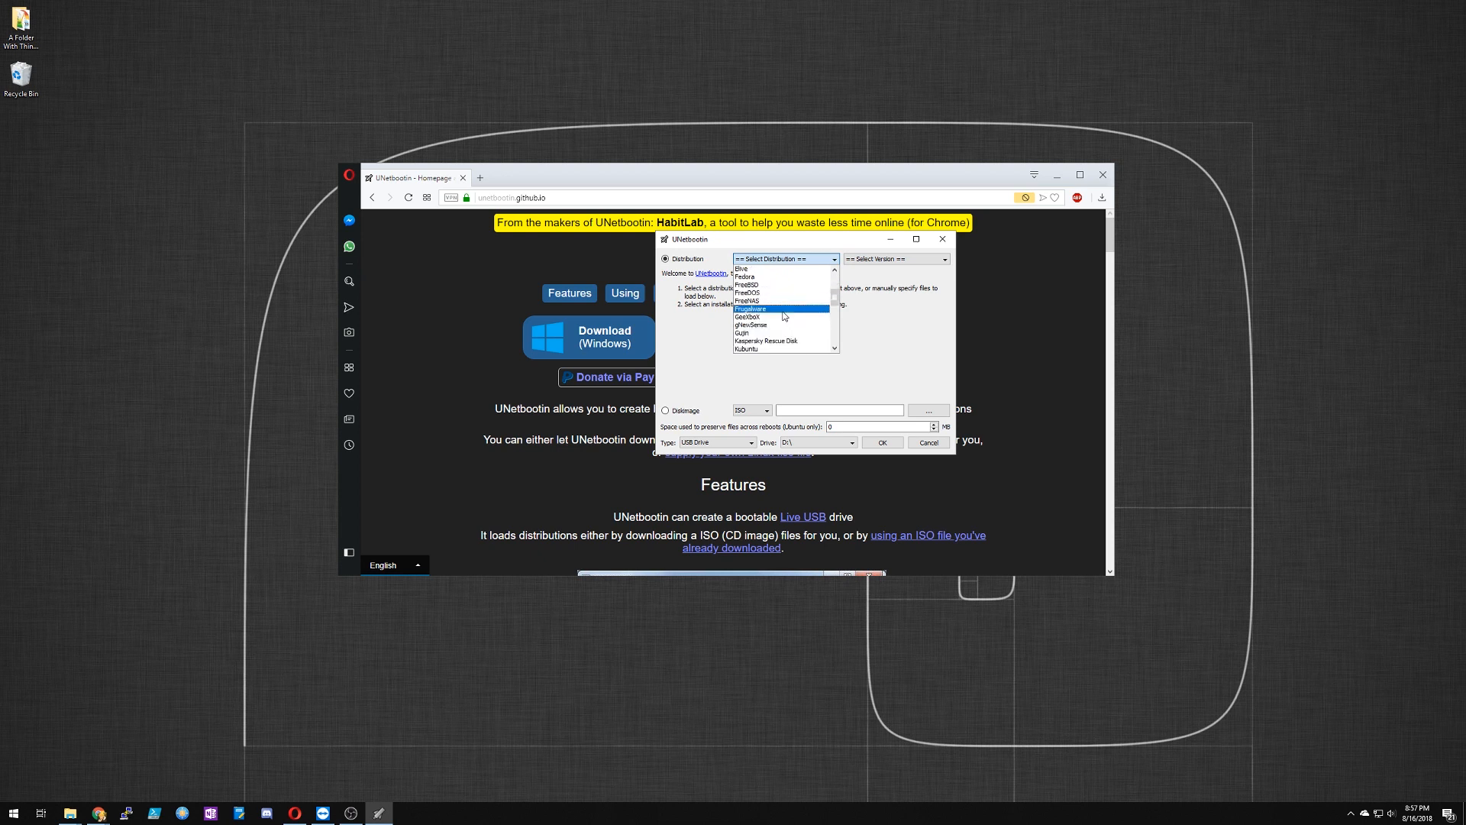
pyautogui.scroll(-5, 784, 316)
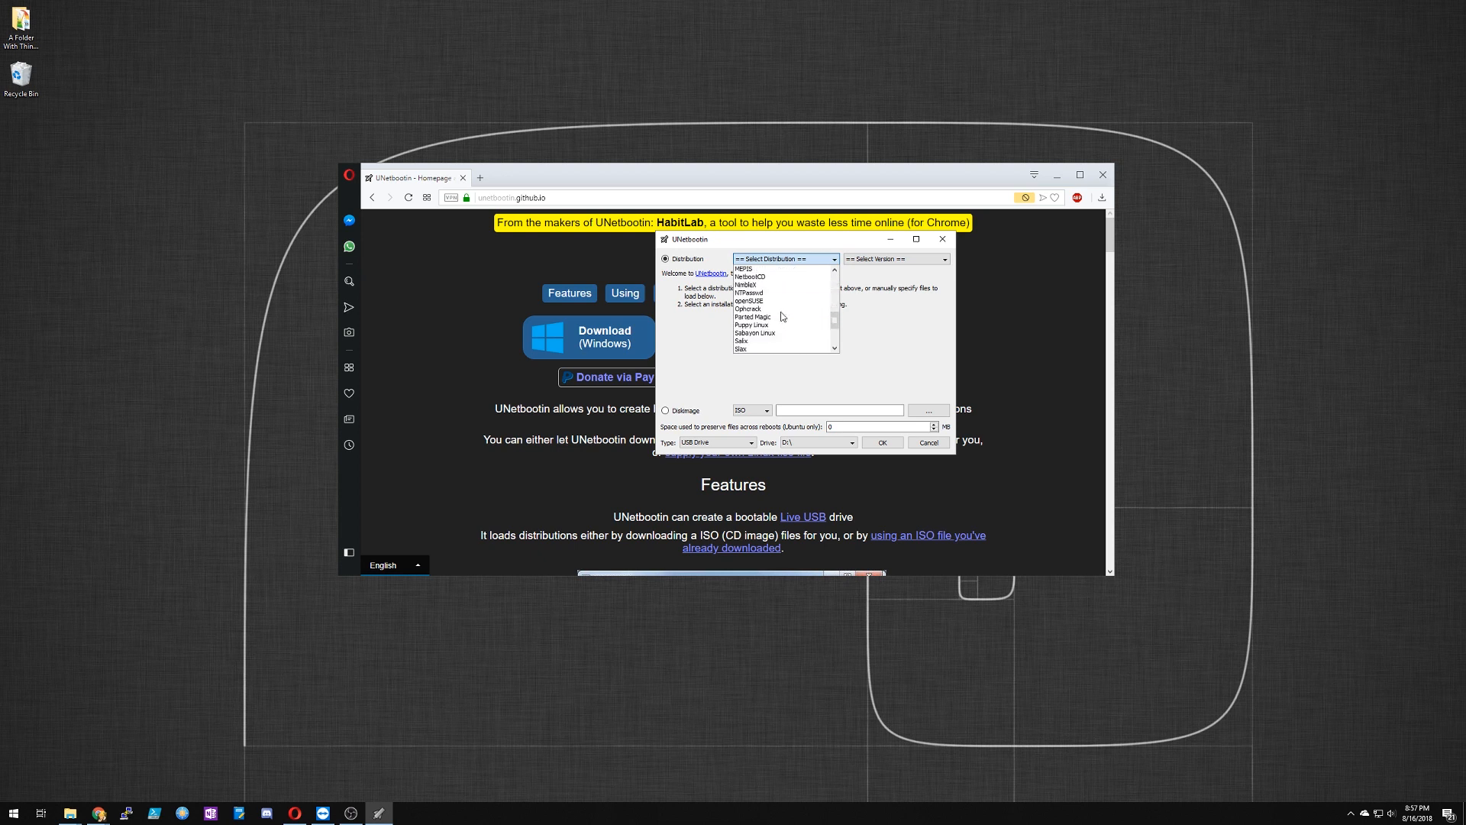
pyautogui.scroll(-2, 783, 316)
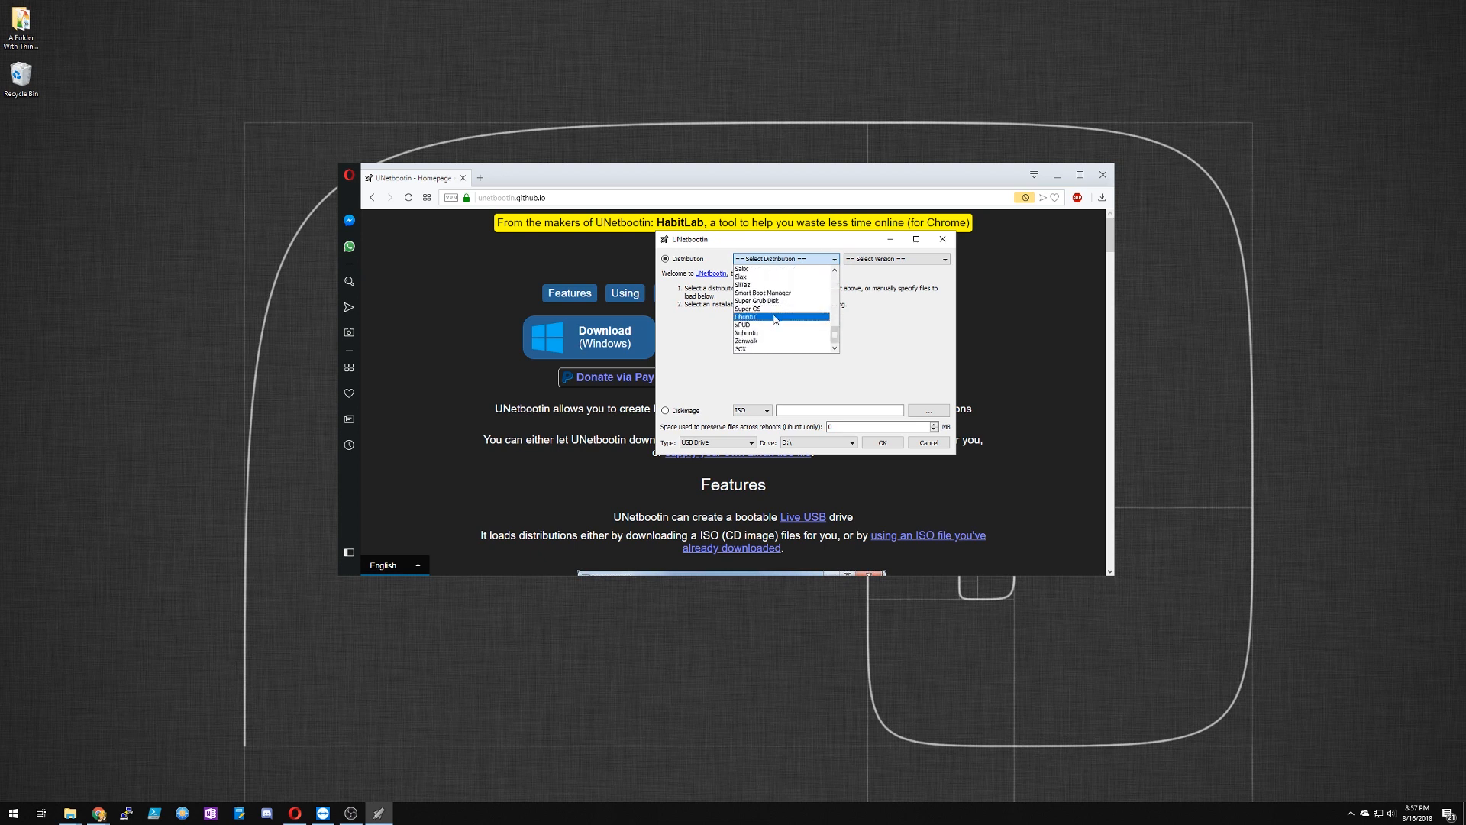
pyautogui.click(783, 316)
# Step: Browse the available Ubuntu versions and select 18.04_Live_x64
pyautogui.click(892, 260)
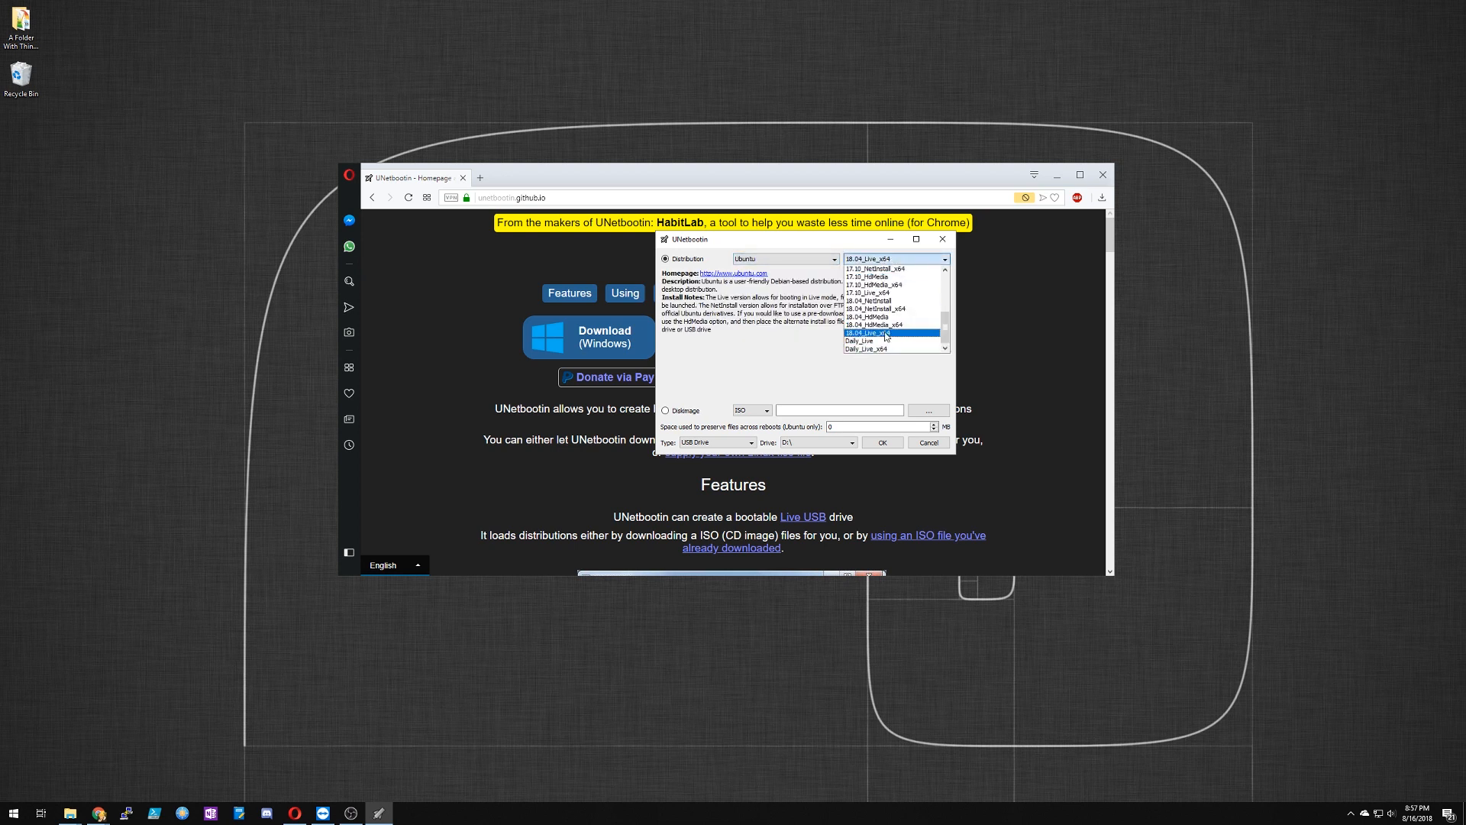
pyautogui.scroll(2, 882, 317)
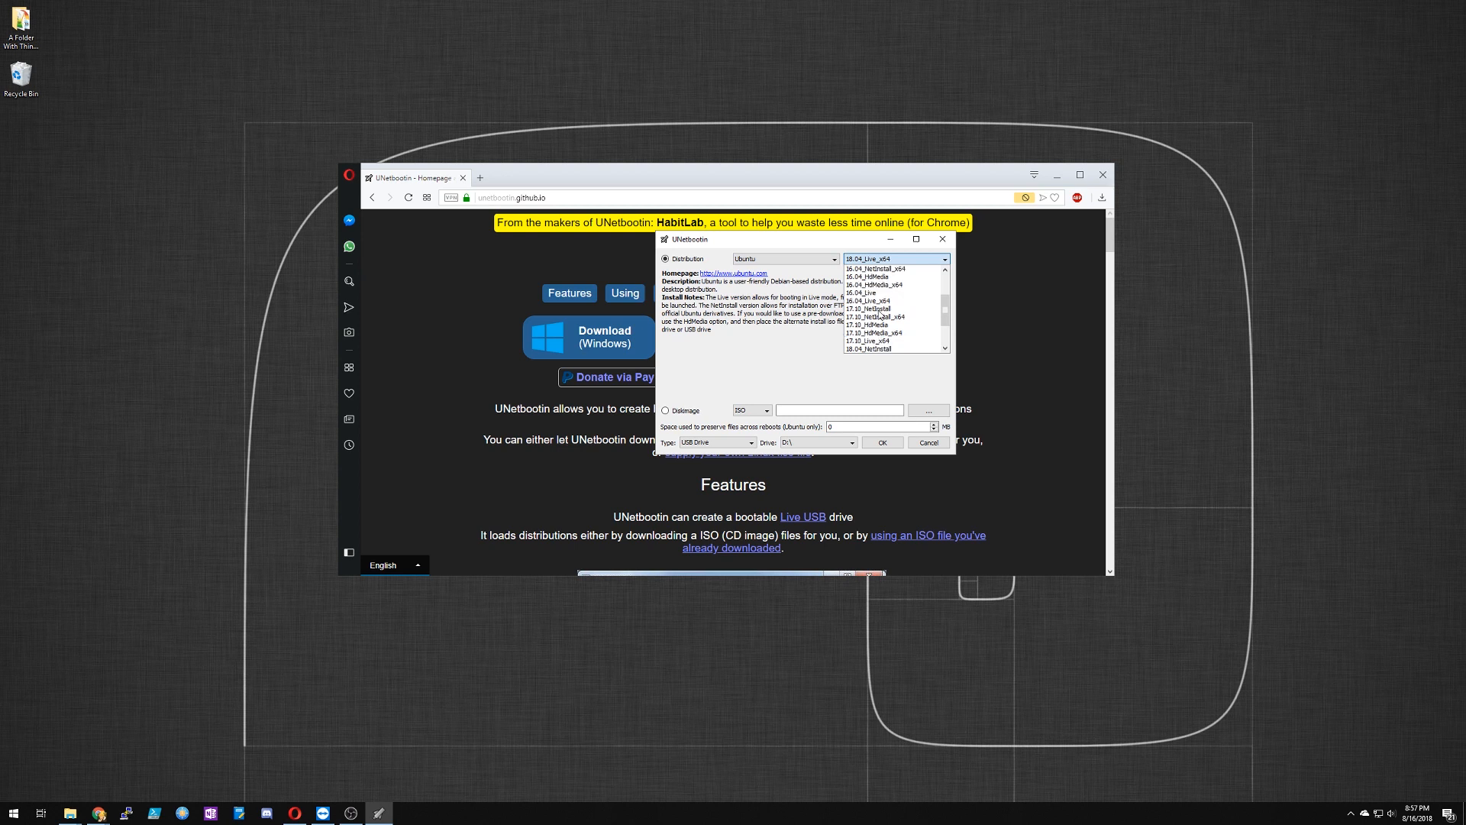
pyautogui.scroll(3, 882, 314)
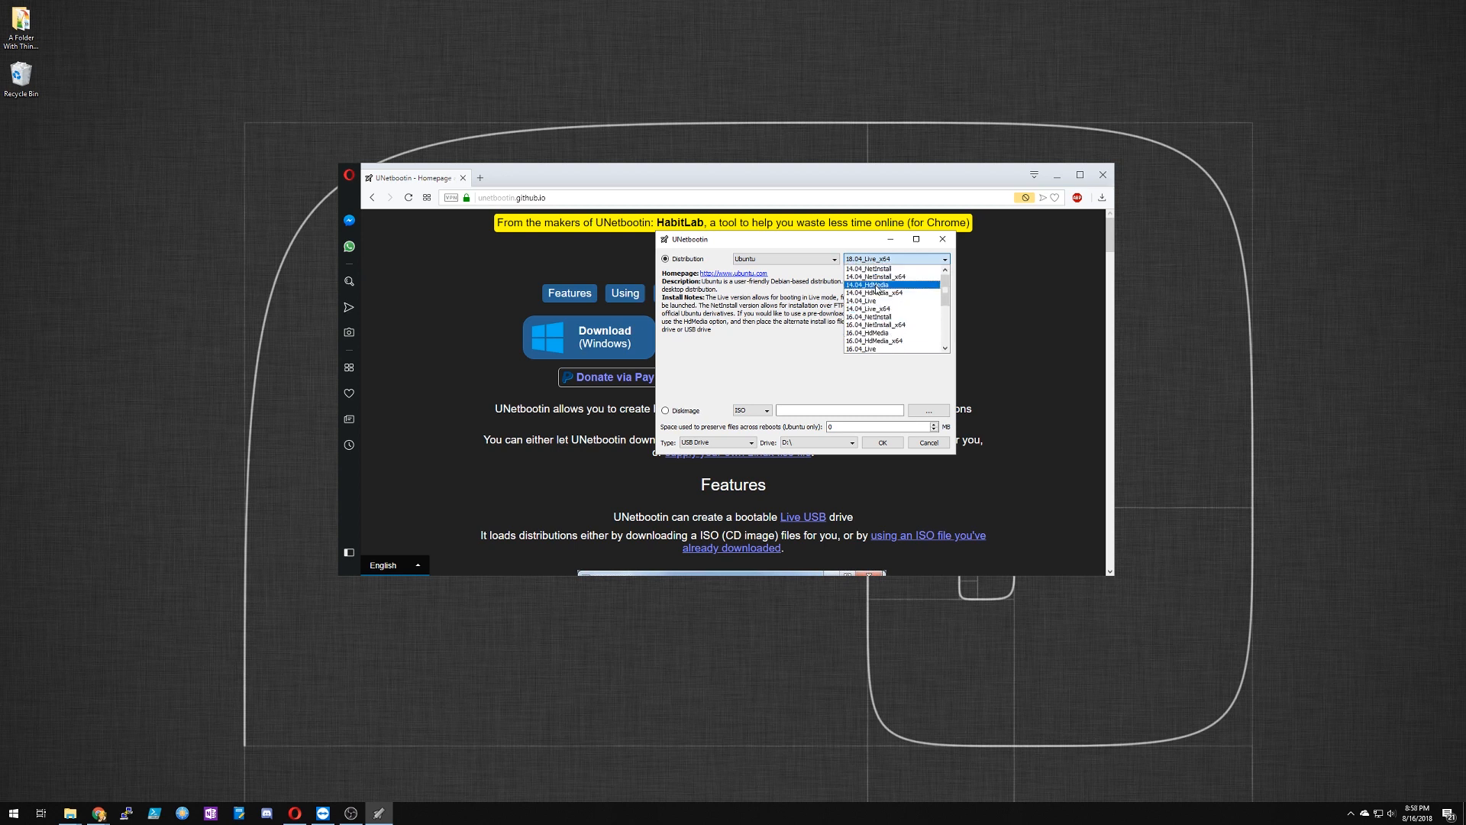
pyautogui.click(869, 284)
pyautogui.click(882, 260)
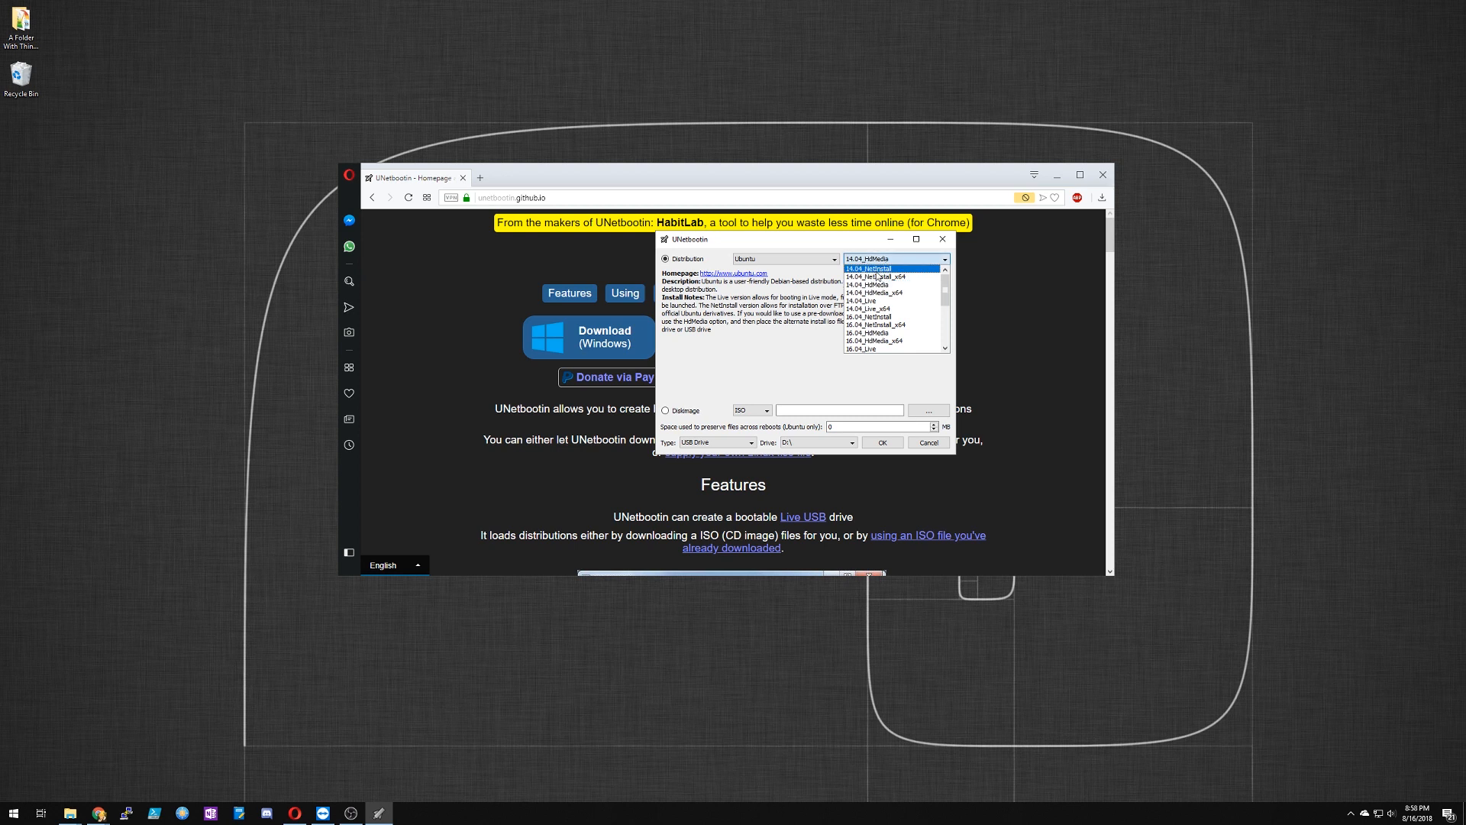
pyautogui.scroll(-3, 869, 294)
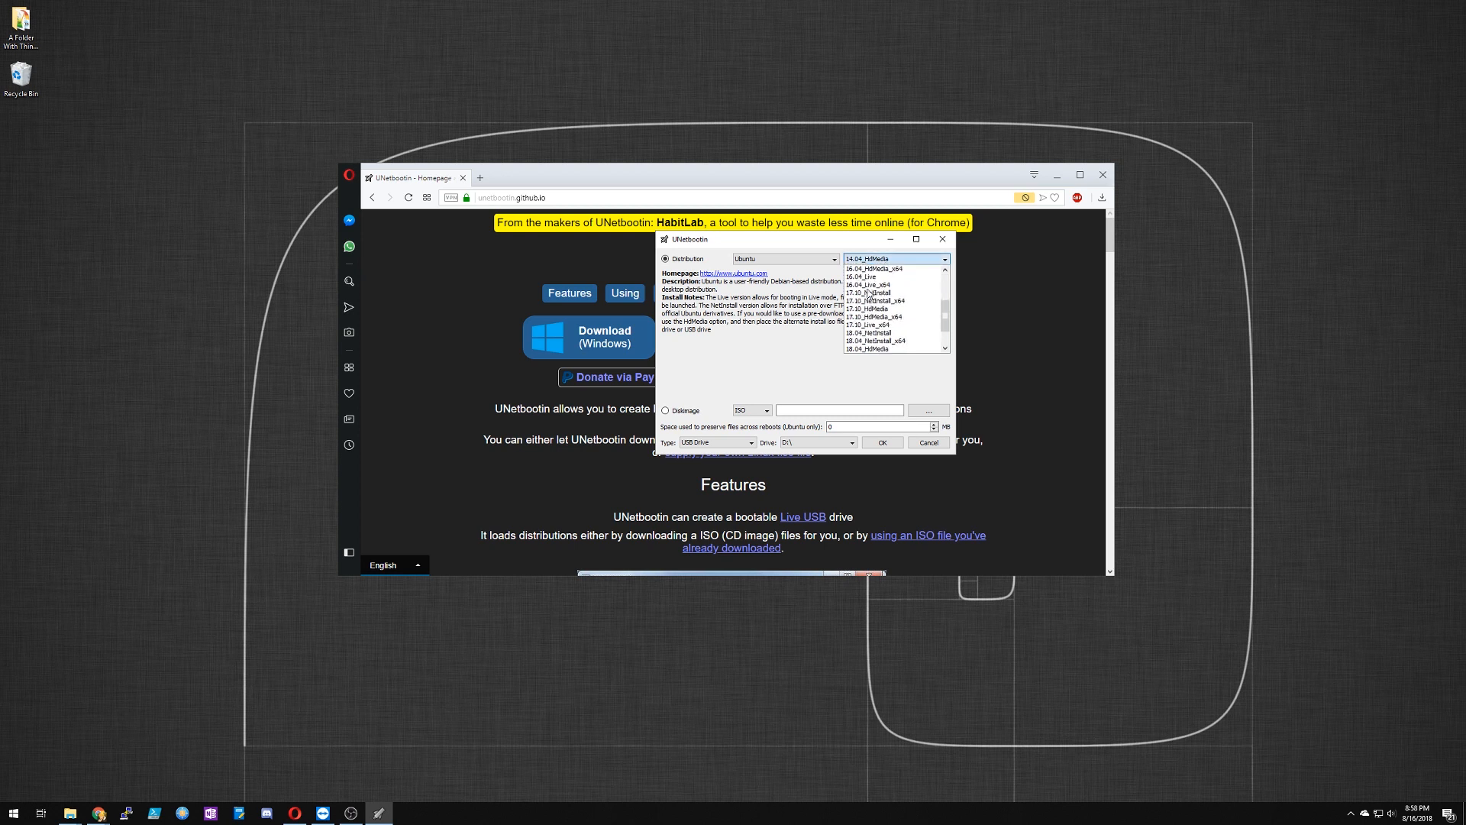
pyautogui.scroll(-2, 869, 294)
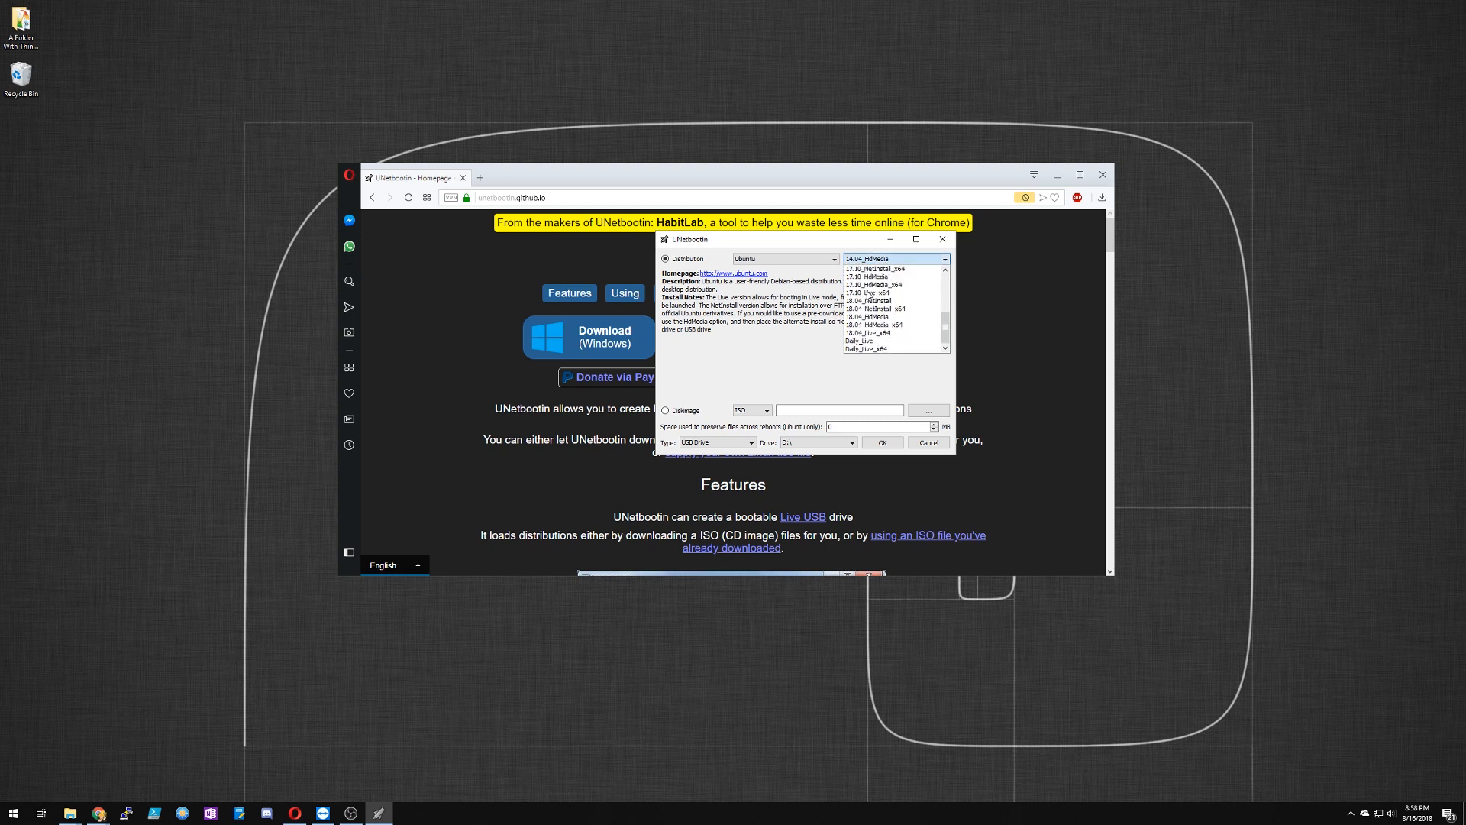
pyautogui.click(886, 334)
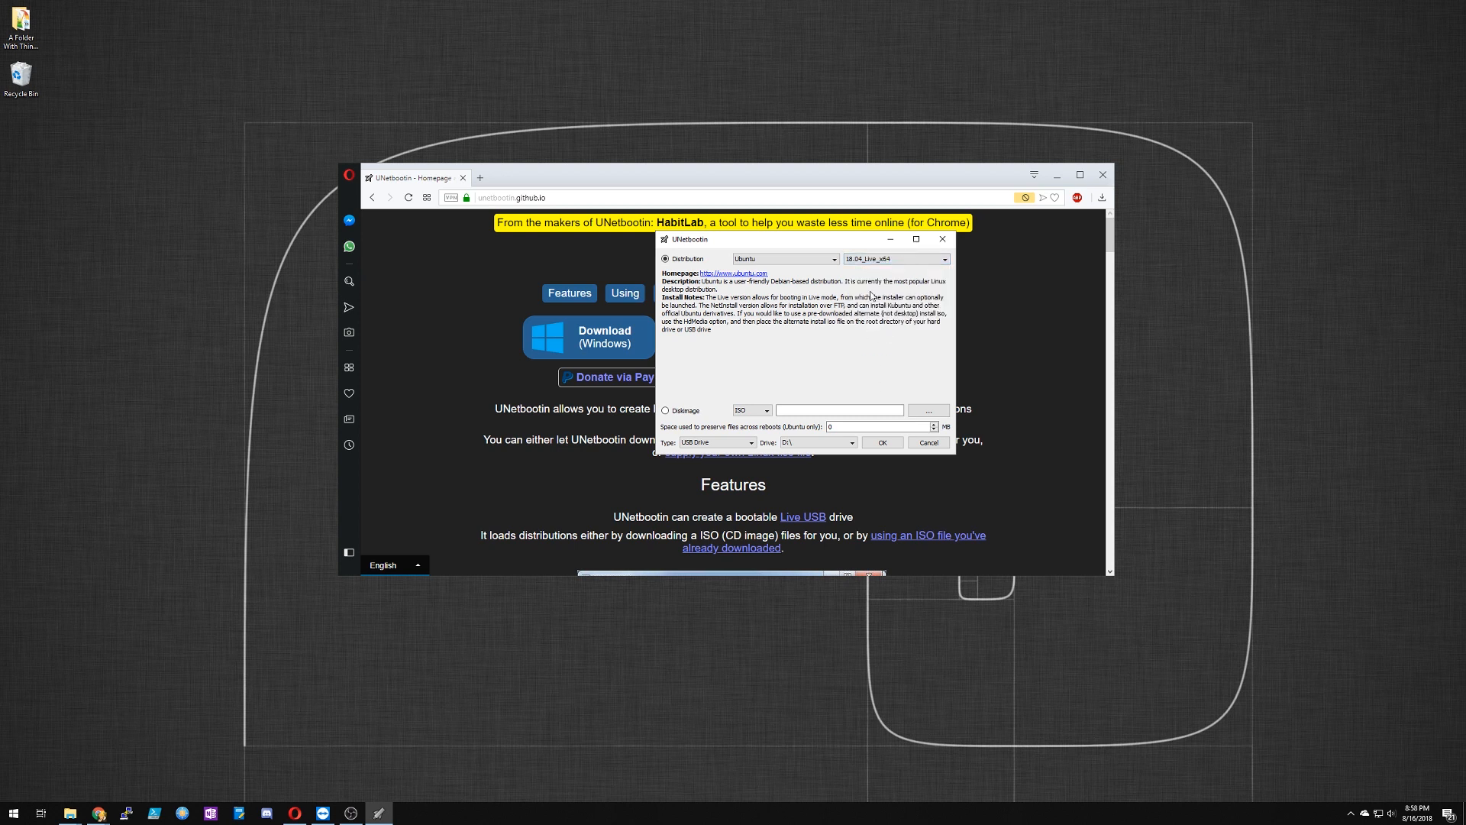
pyautogui.click(877, 262)
pyautogui.click(804, 308)
# Step: Load ubuntu-18.04.1-desktop-amd64.iso from the Desktop as the ISO disk image
pyautogui.click(752, 413)
pyautogui.click(742, 420)
pyautogui.click(928, 411)
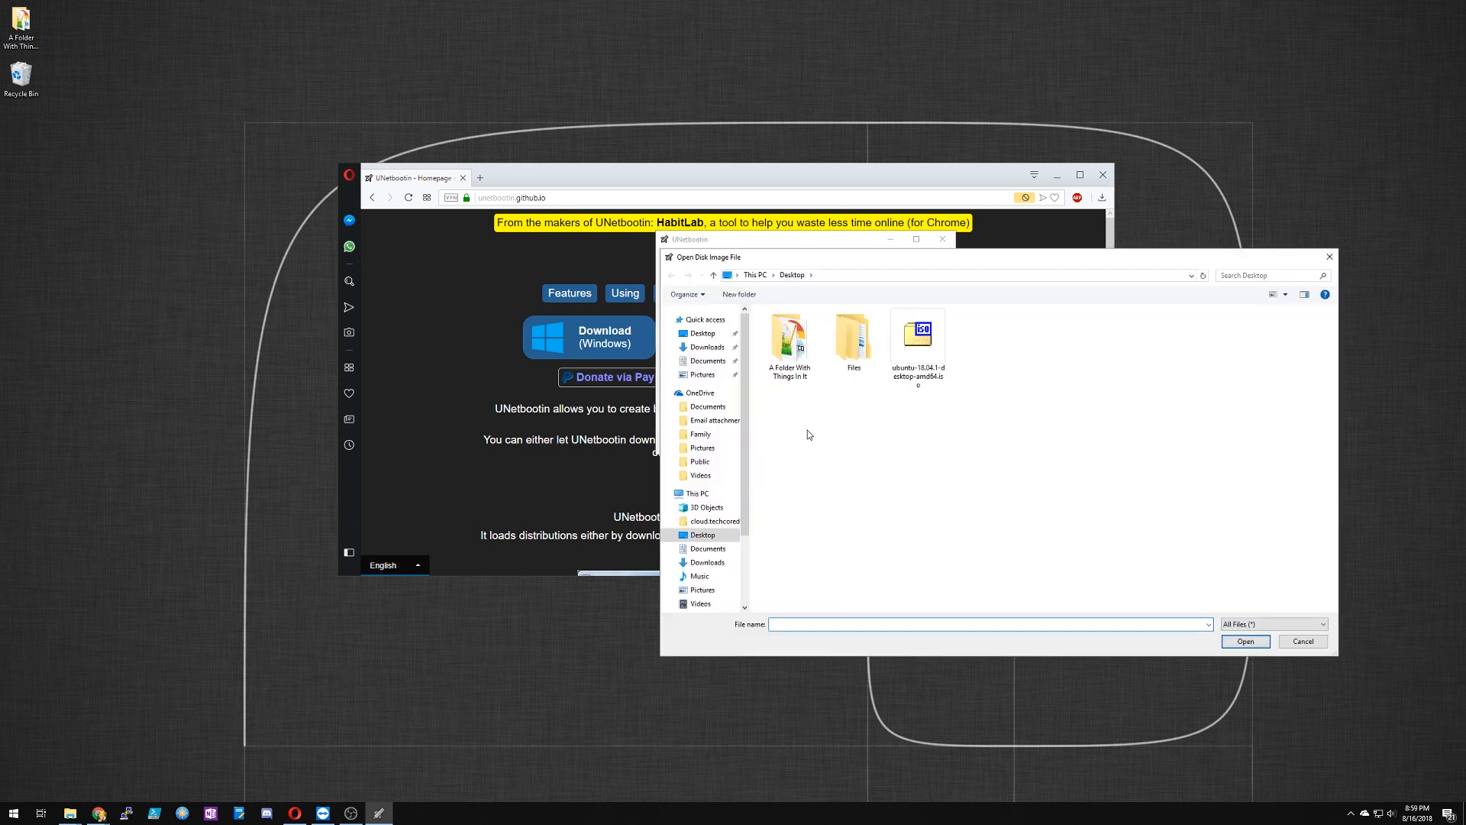
pyautogui.click(936, 340)
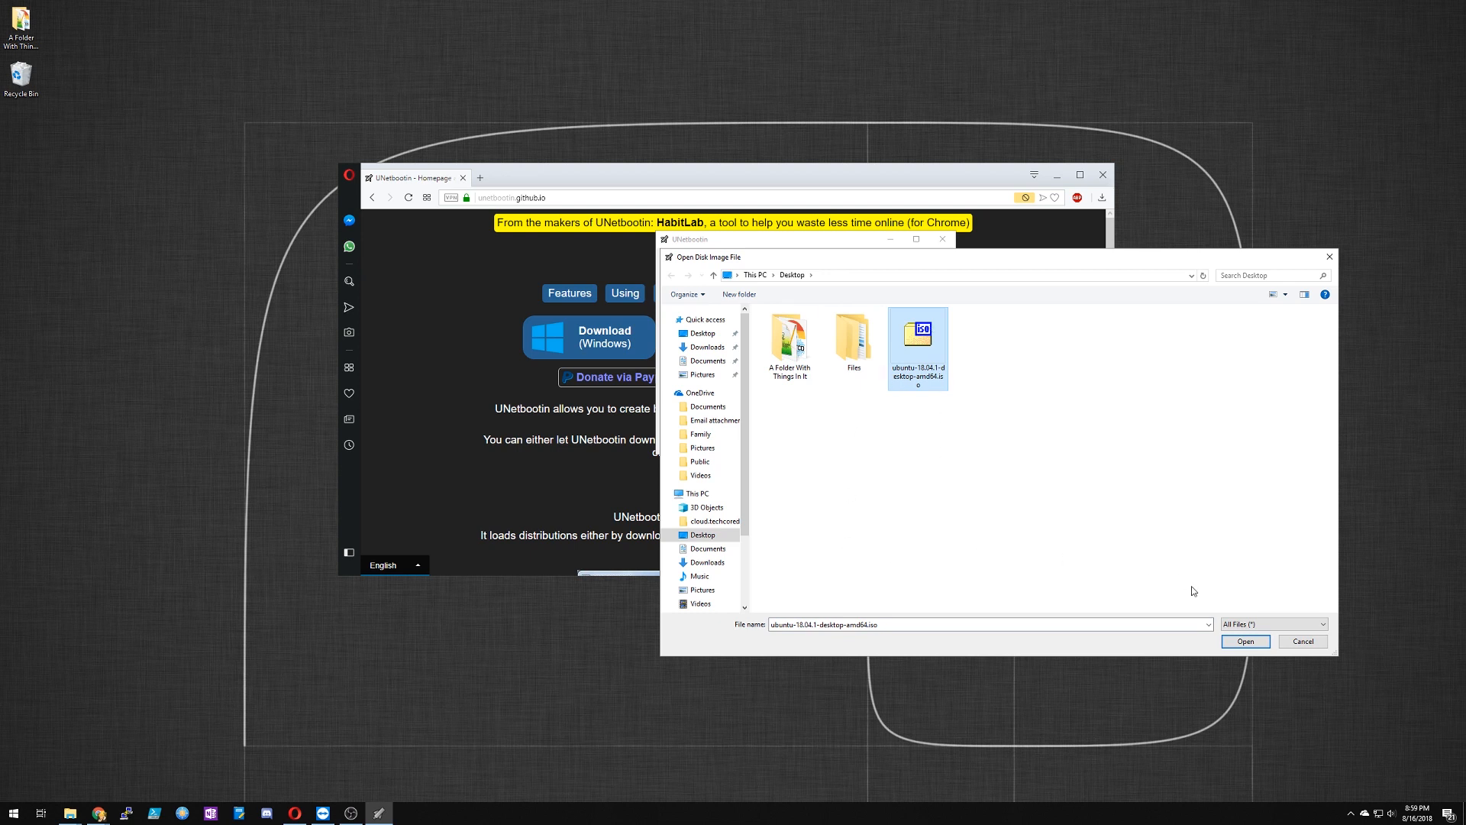
pyautogui.click(1245, 642)
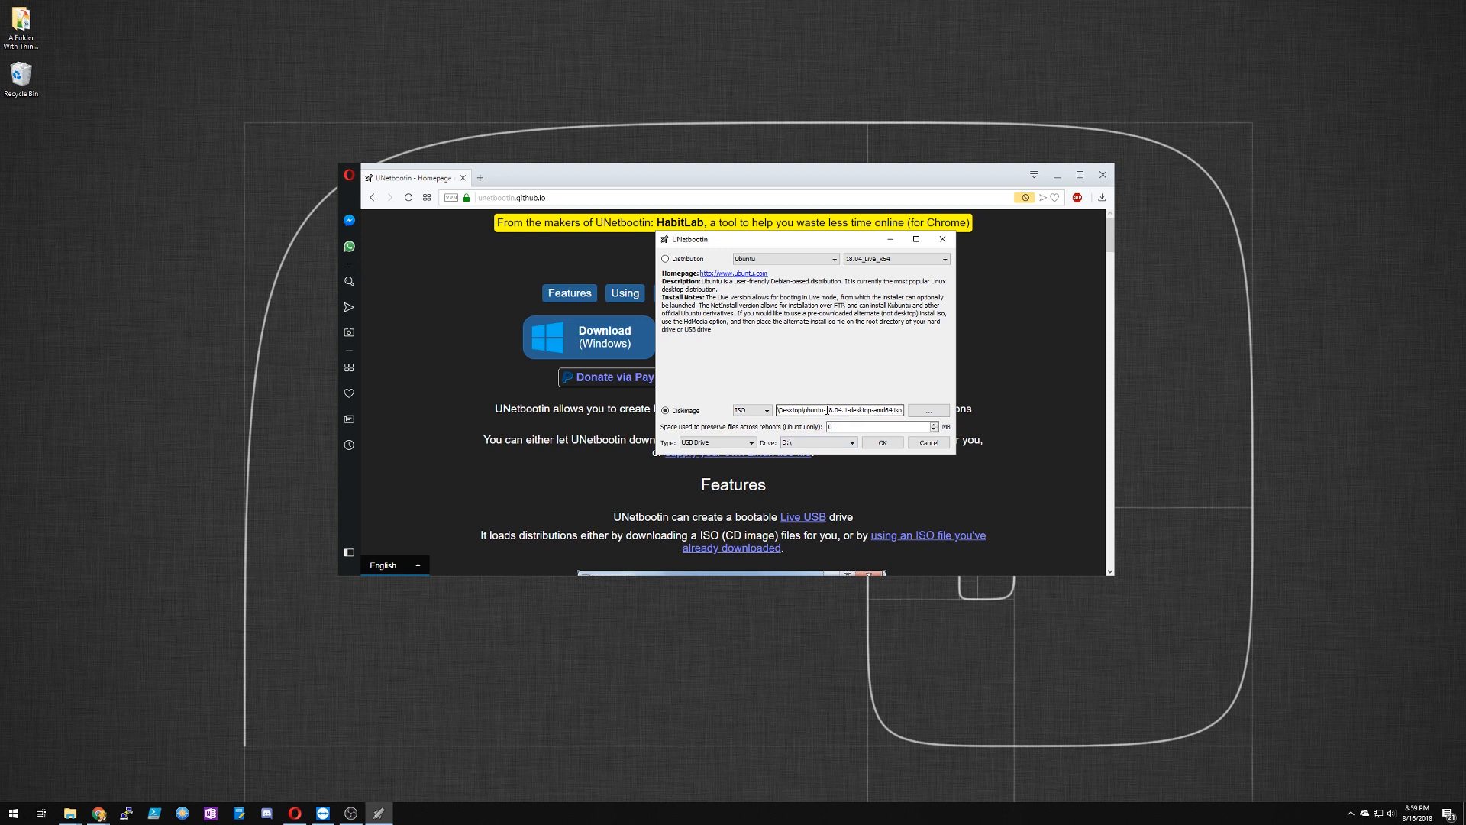
# Step: Set the installation type to USB Drive and the target drive to D:\
pyautogui.click(709, 444)
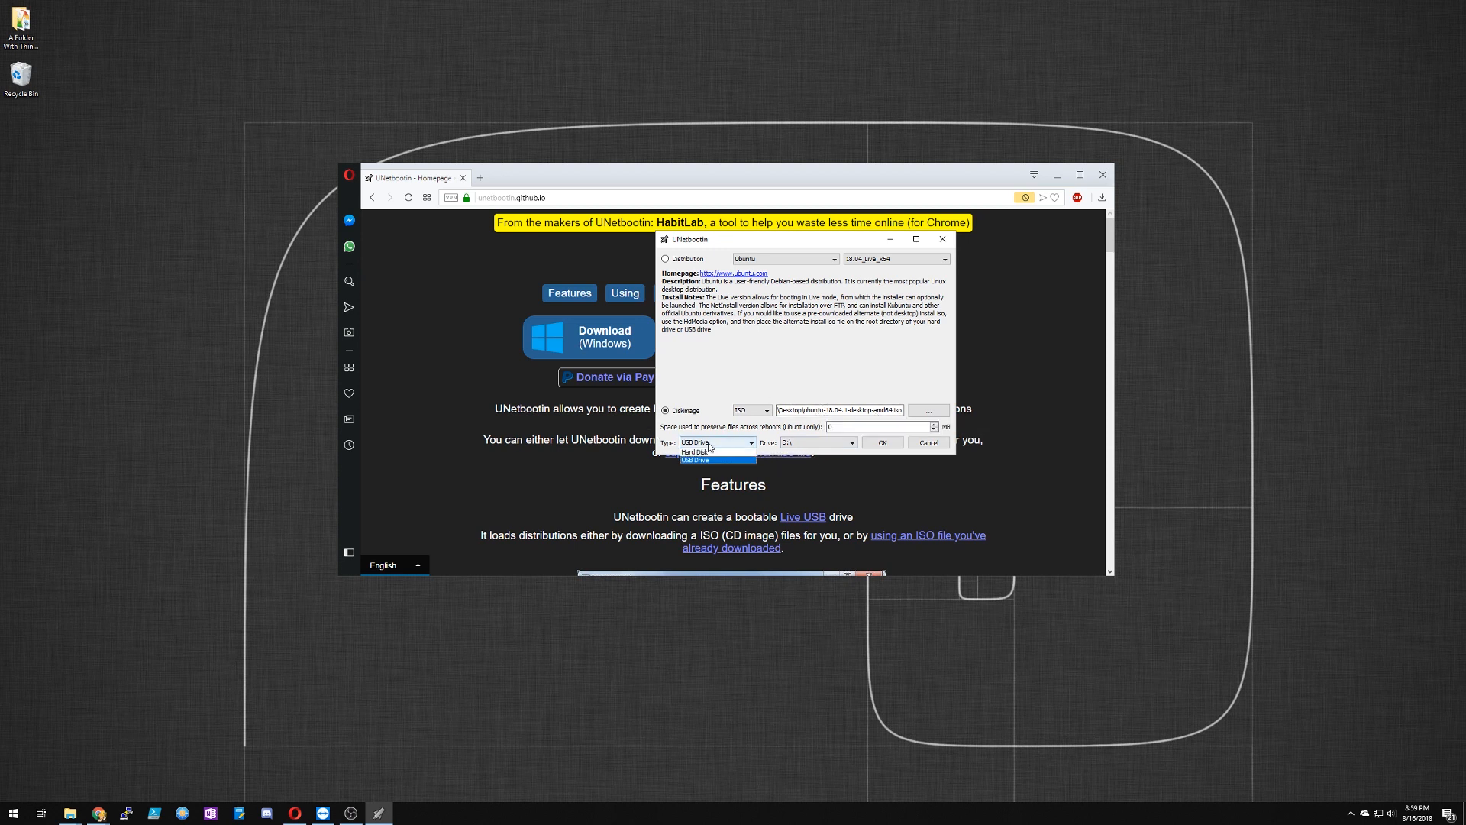
pyautogui.click(700, 461)
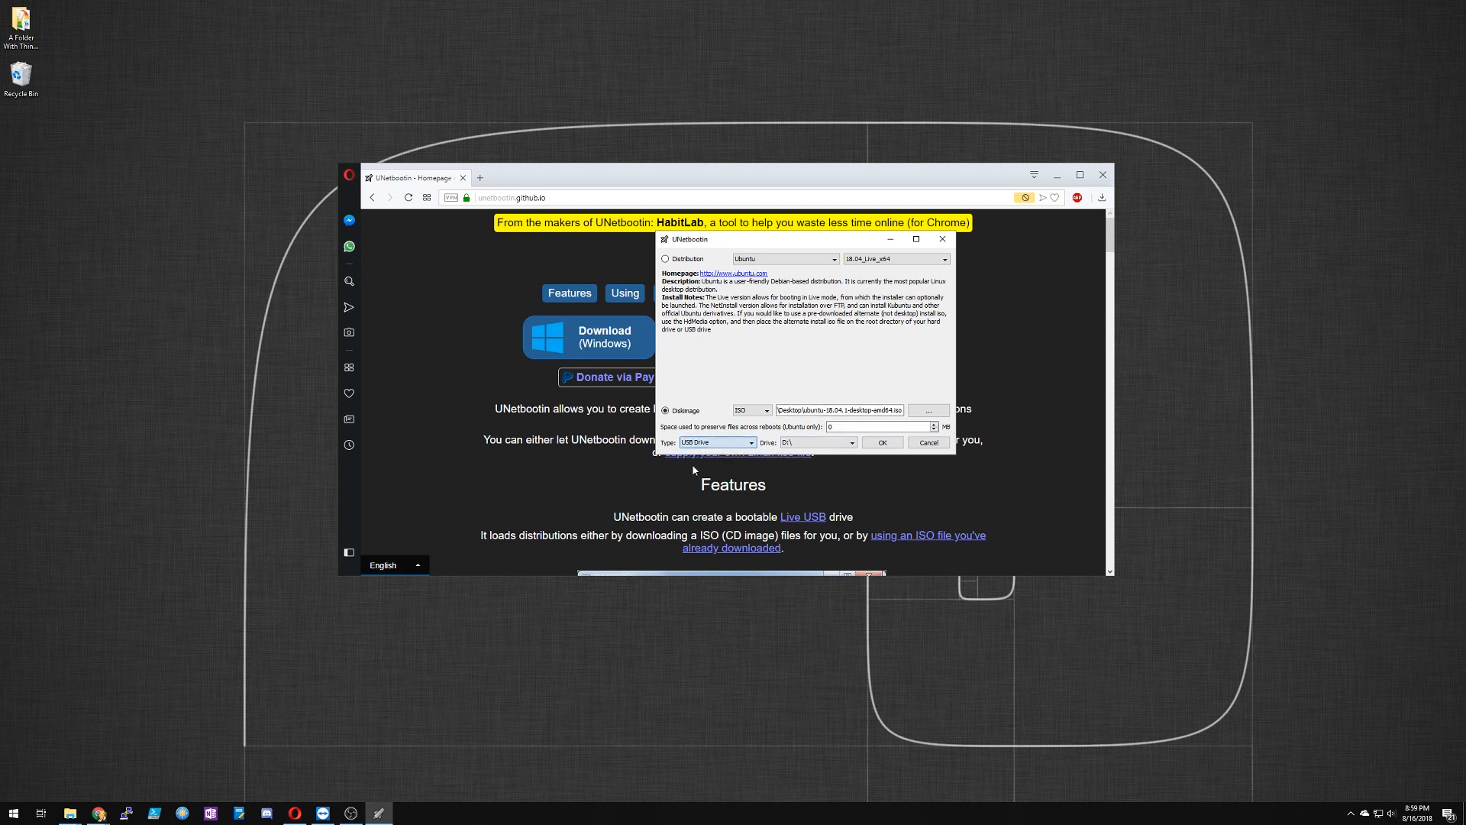
pyautogui.click(804, 444)
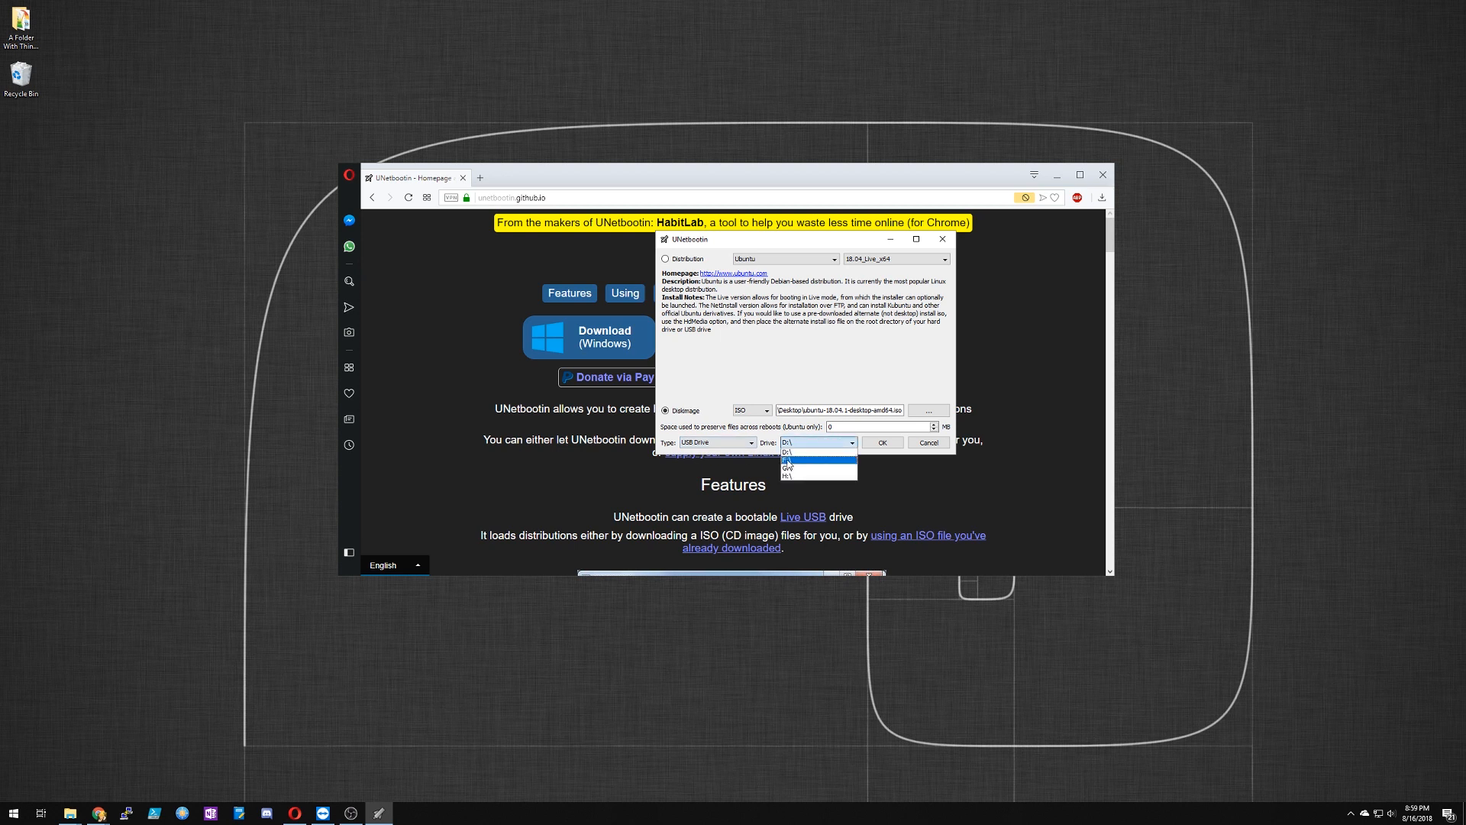
pyautogui.click(794, 451)
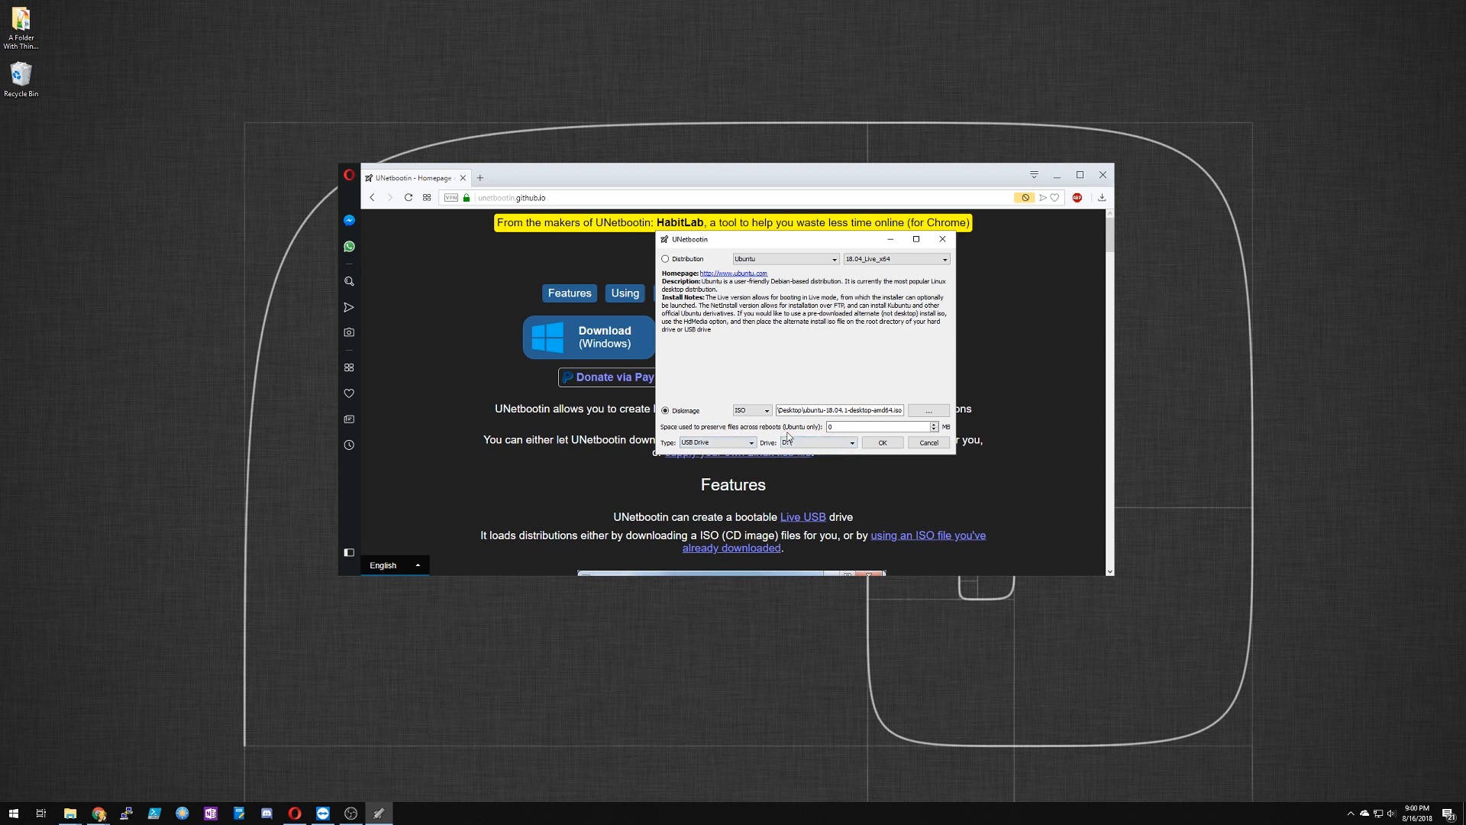
pyautogui.click(194, 401)
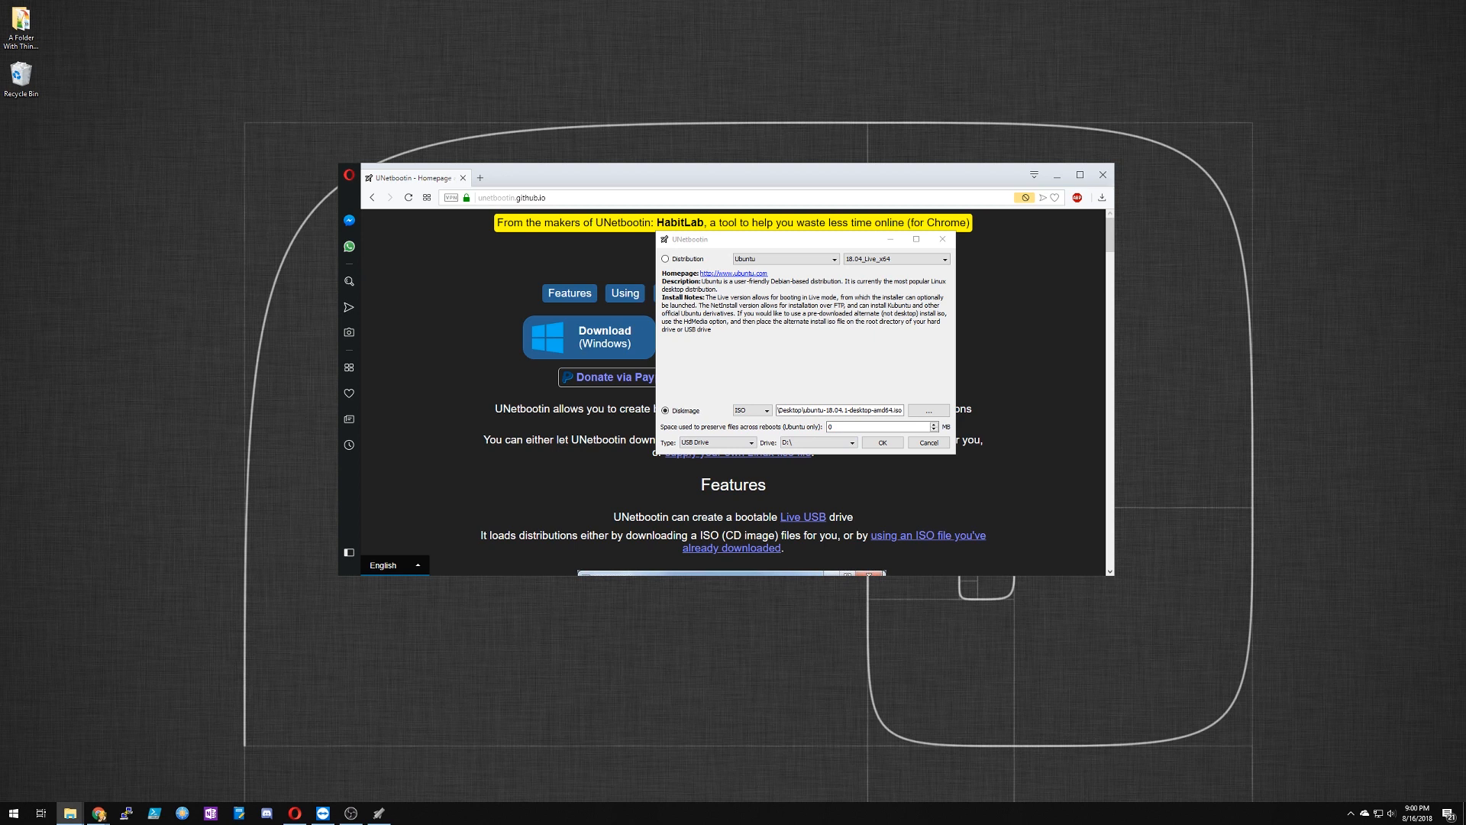
# Step: Check the available target drives for the USB stick and close UNetbootin to restart it
pyautogui.click(809, 443)
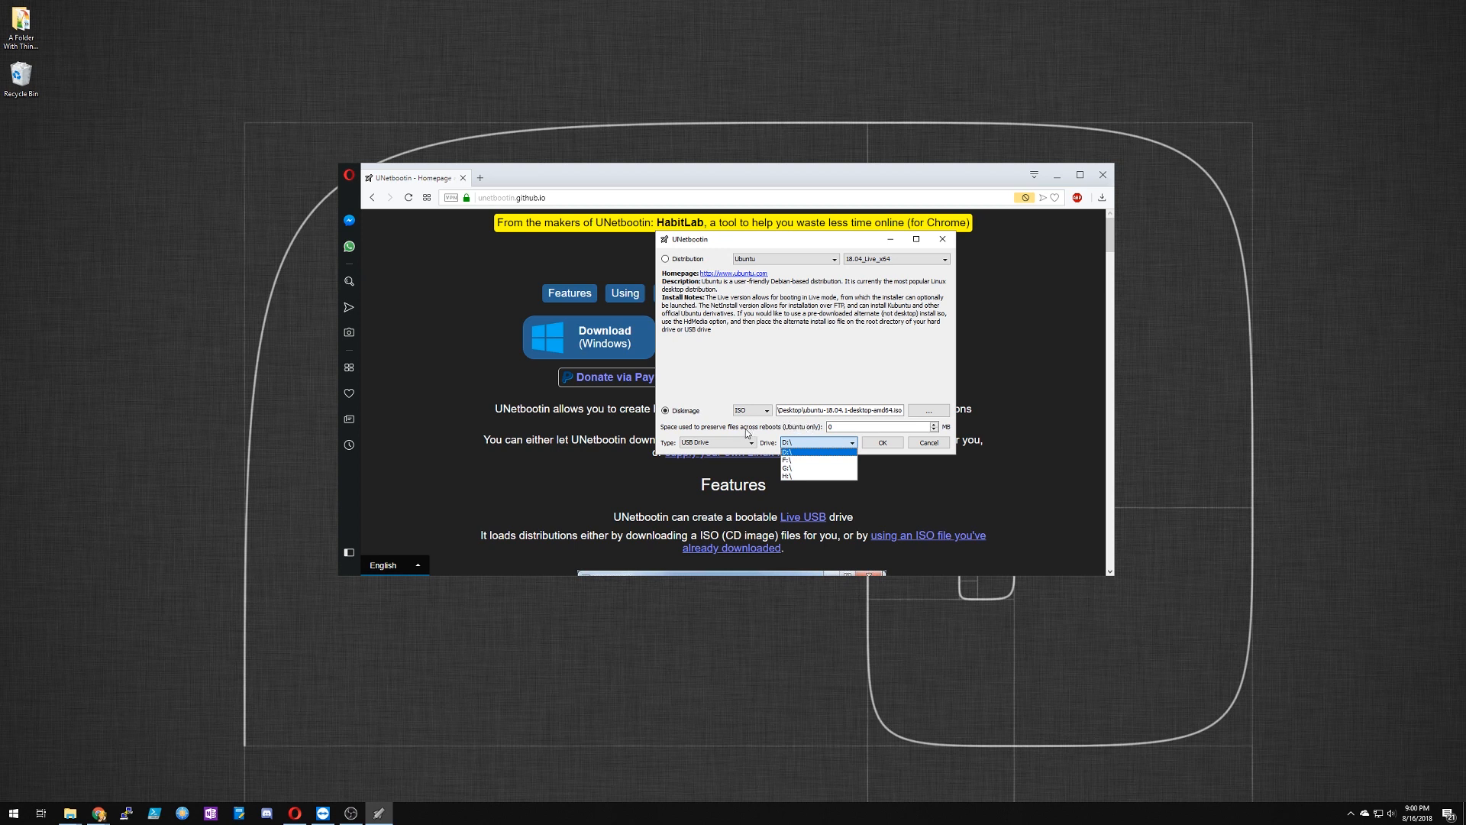
pyautogui.click(795, 424)
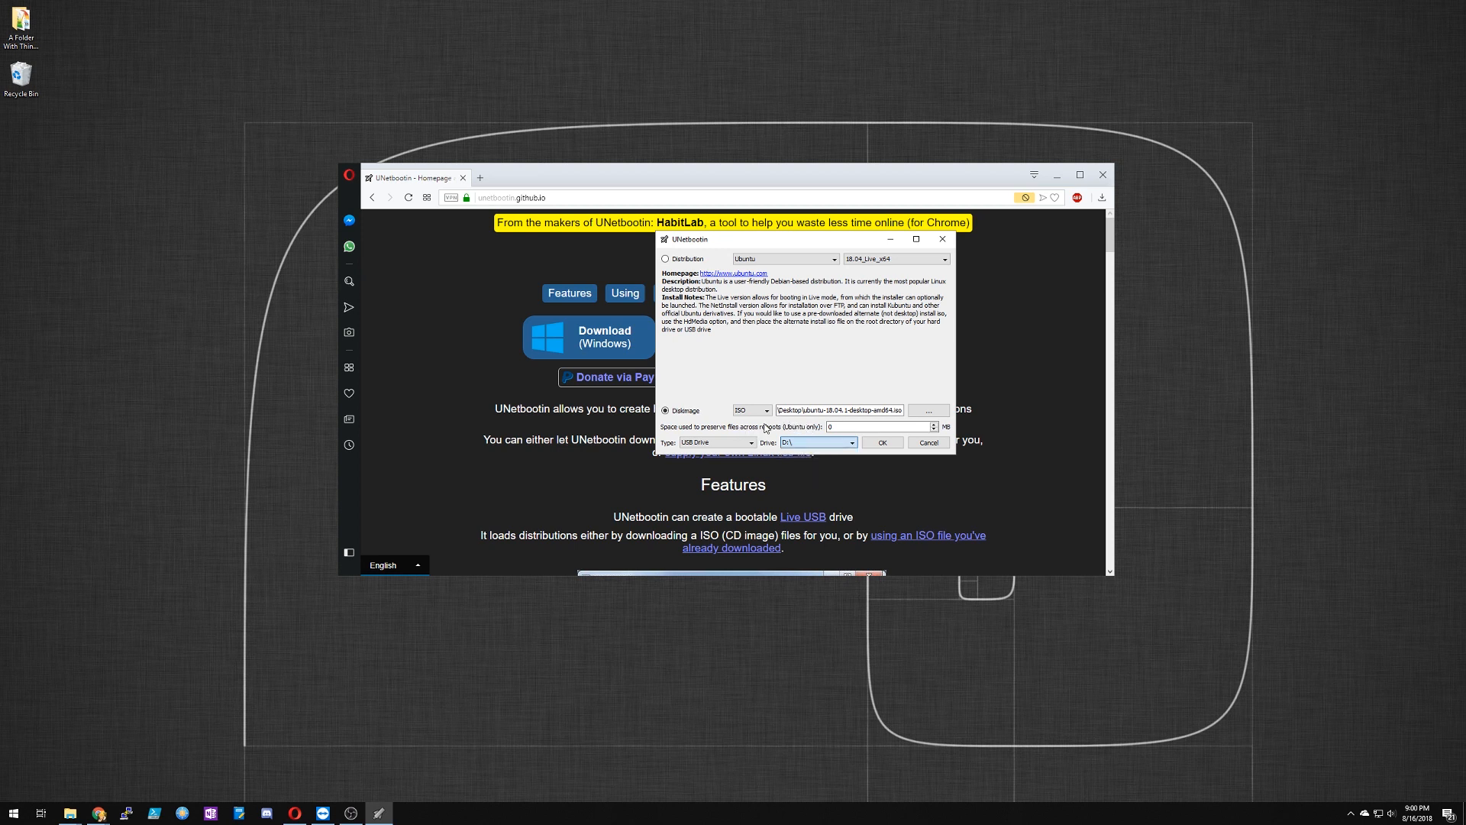
pyautogui.click(806, 444)
pyautogui.click(805, 441)
pyautogui.click(942, 239)
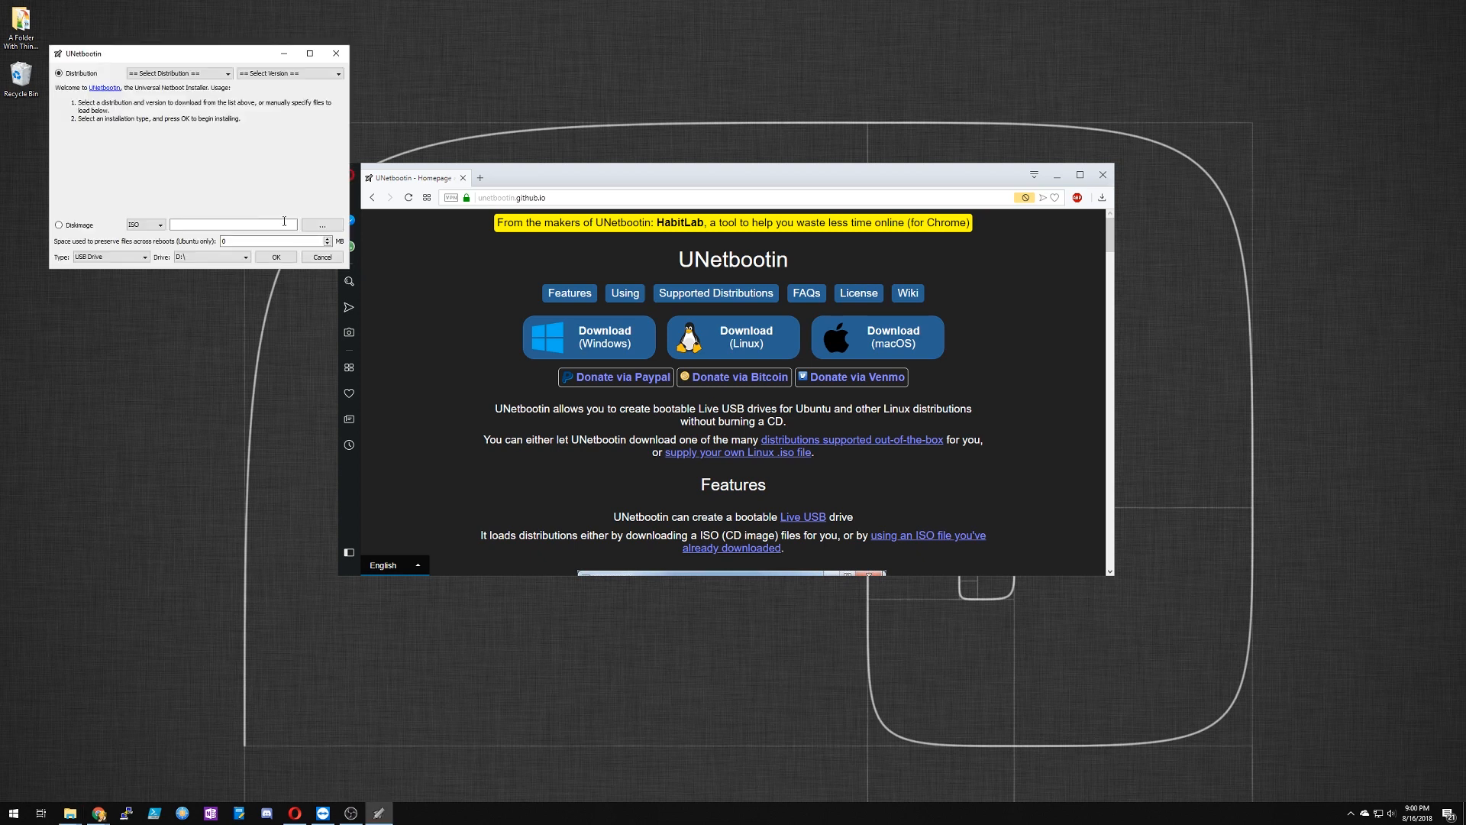
# Step: Load ubuntu-18.04.1-desktop-amd64.iso from the Desktop as the ISO disk image in the reopened UNetbootin window
pyautogui.moveTo(215, 54); pyautogui.dragTo(826, 170)
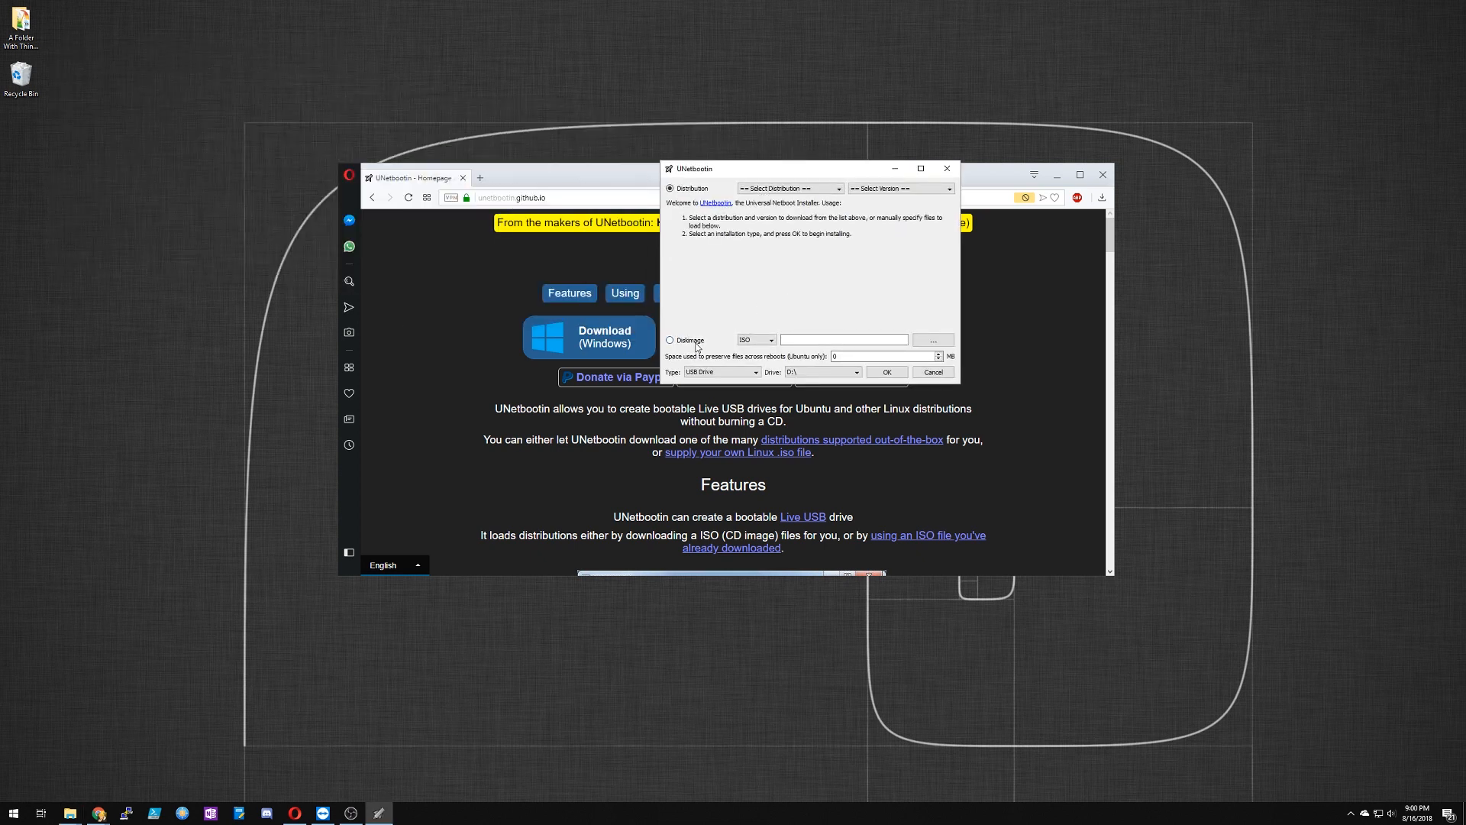
pyautogui.click(931, 340)
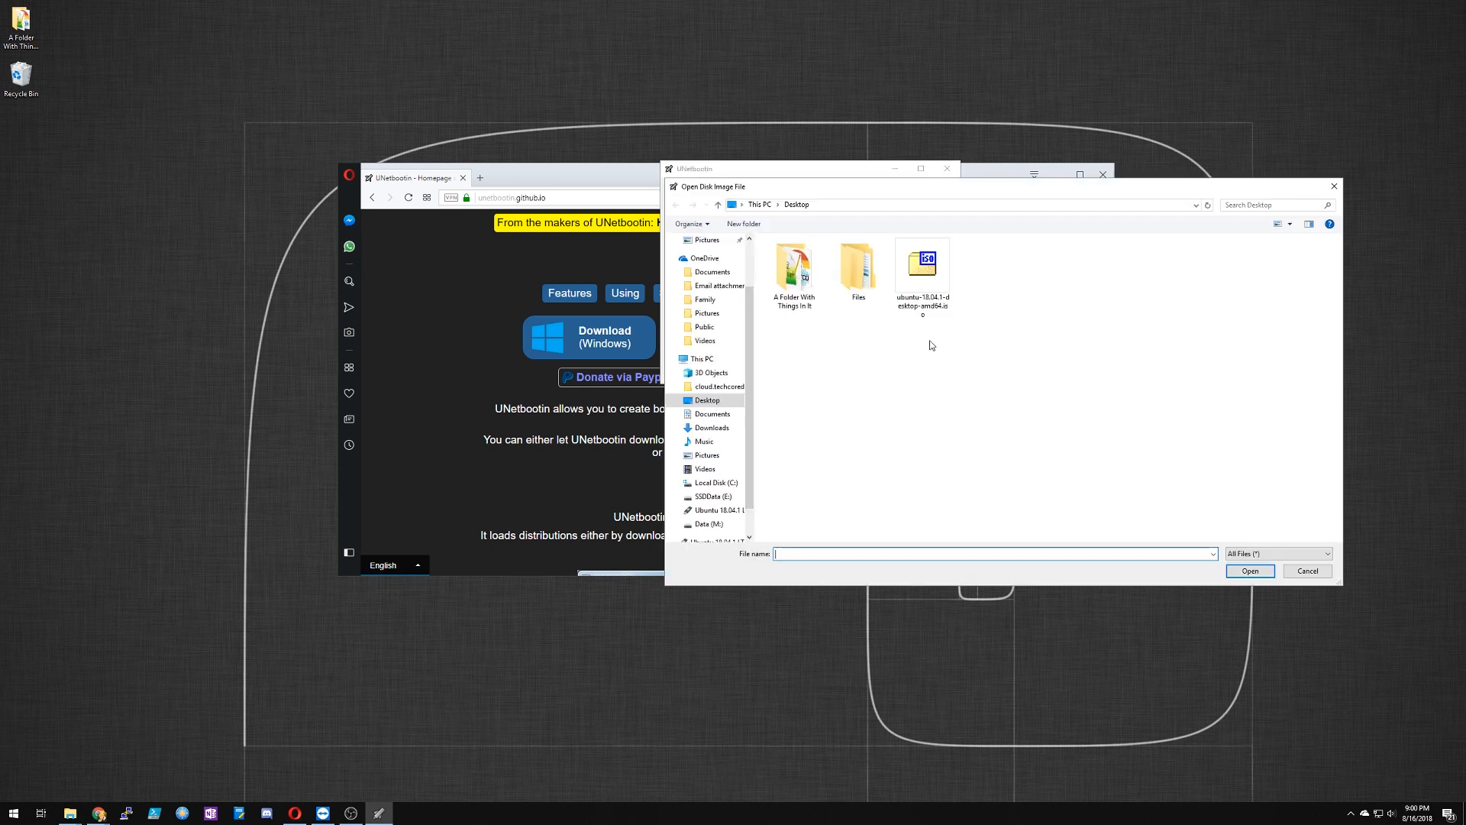
pyautogui.doubleClick(930, 283)
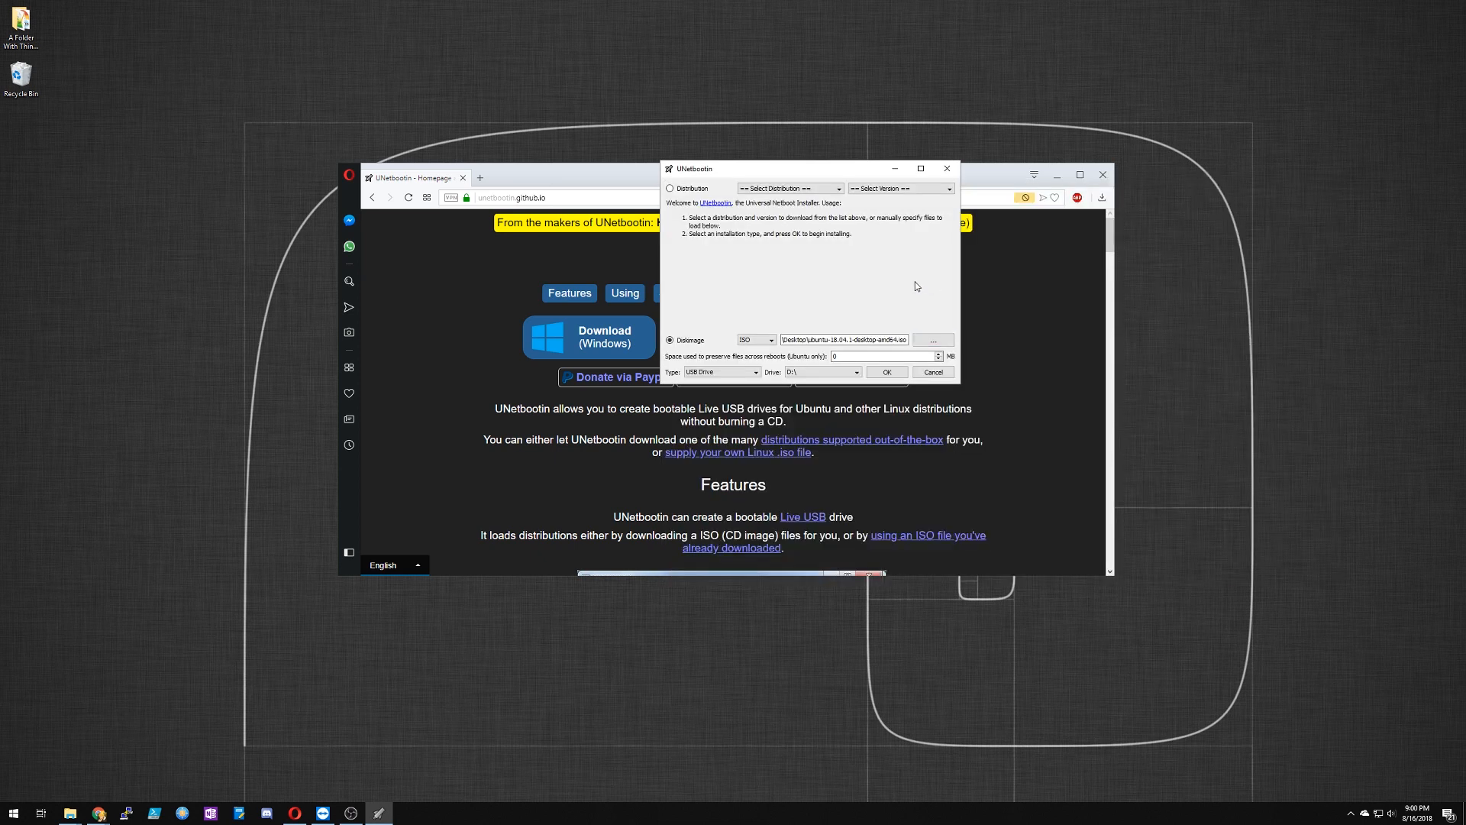
# Step: Set the target drive to J:\ and start the installation, overwriting all existing files on the drive
pyautogui.click(822, 372)
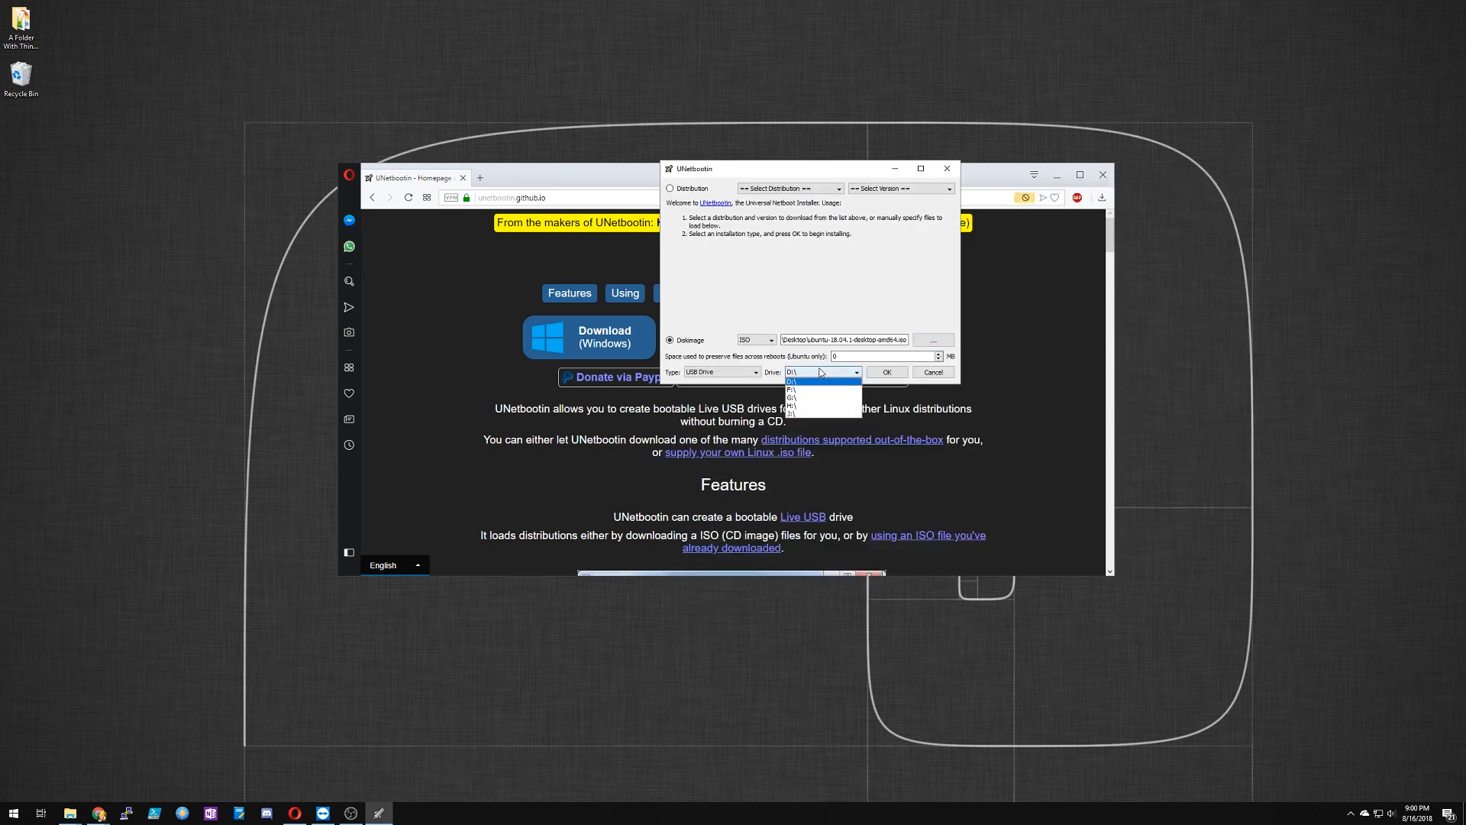
pyautogui.click(805, 416)
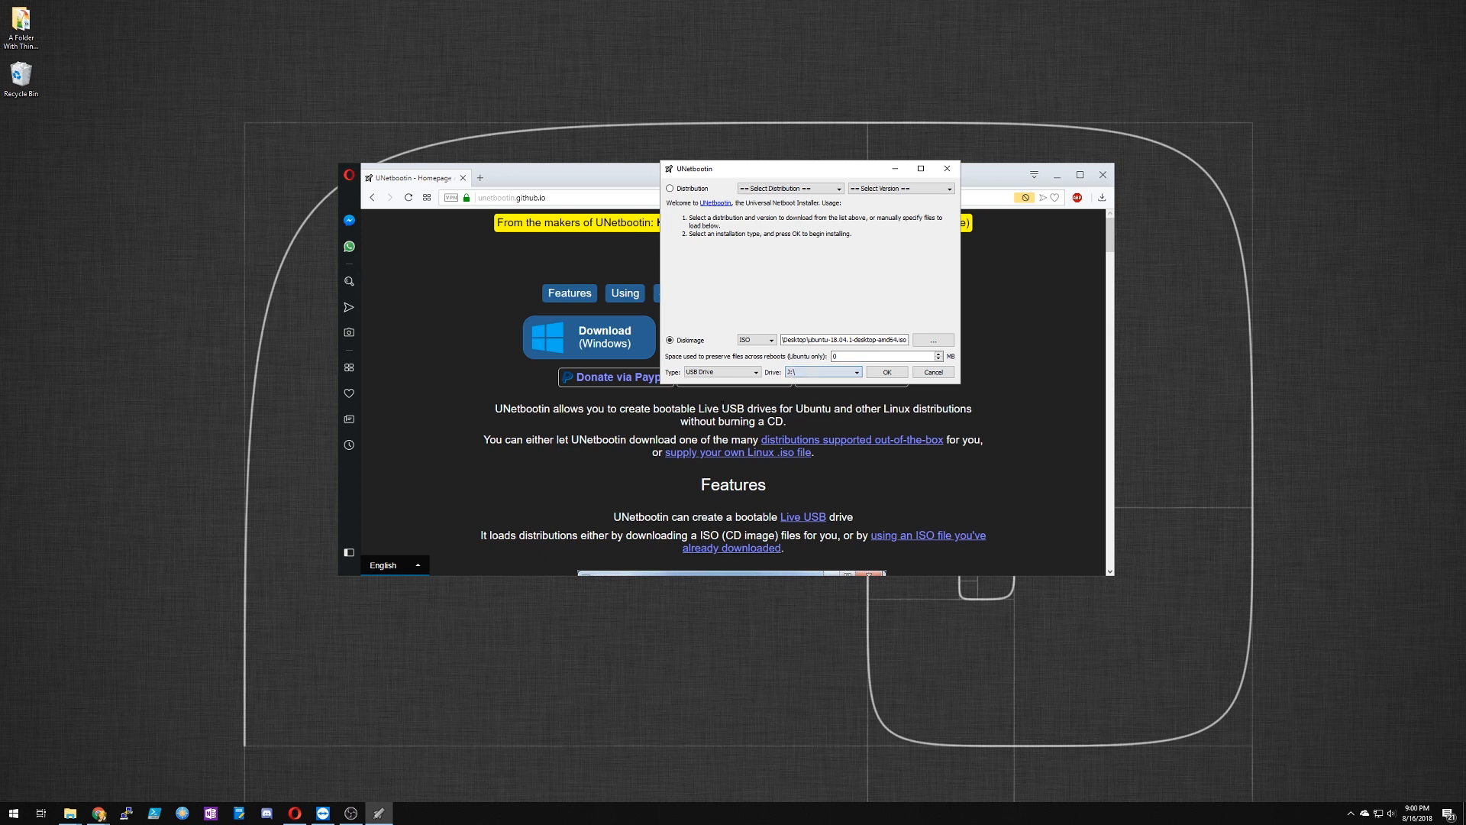
pyautogui.click(901, 374)
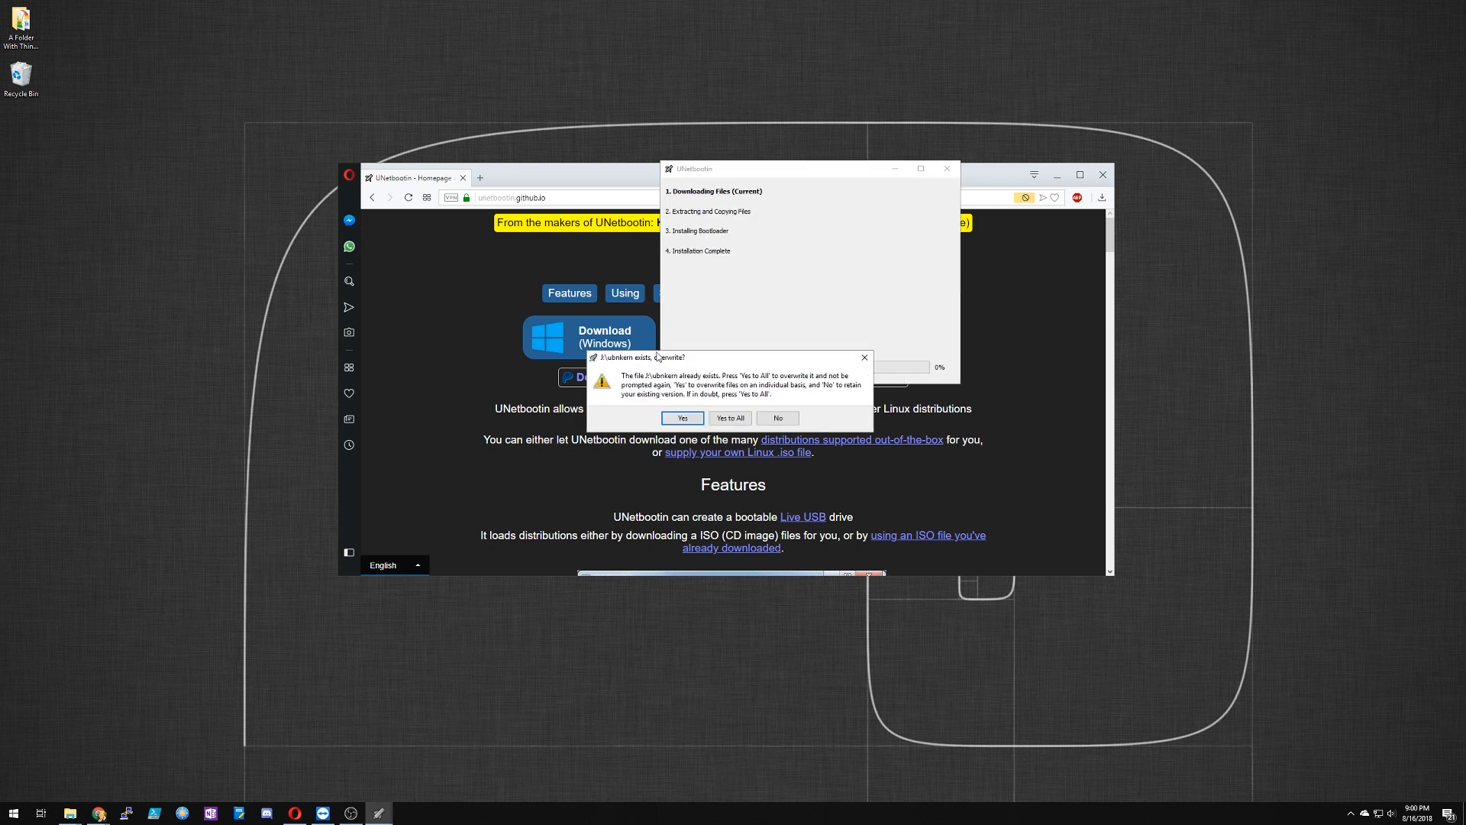
pyautogui.click(731, 419)
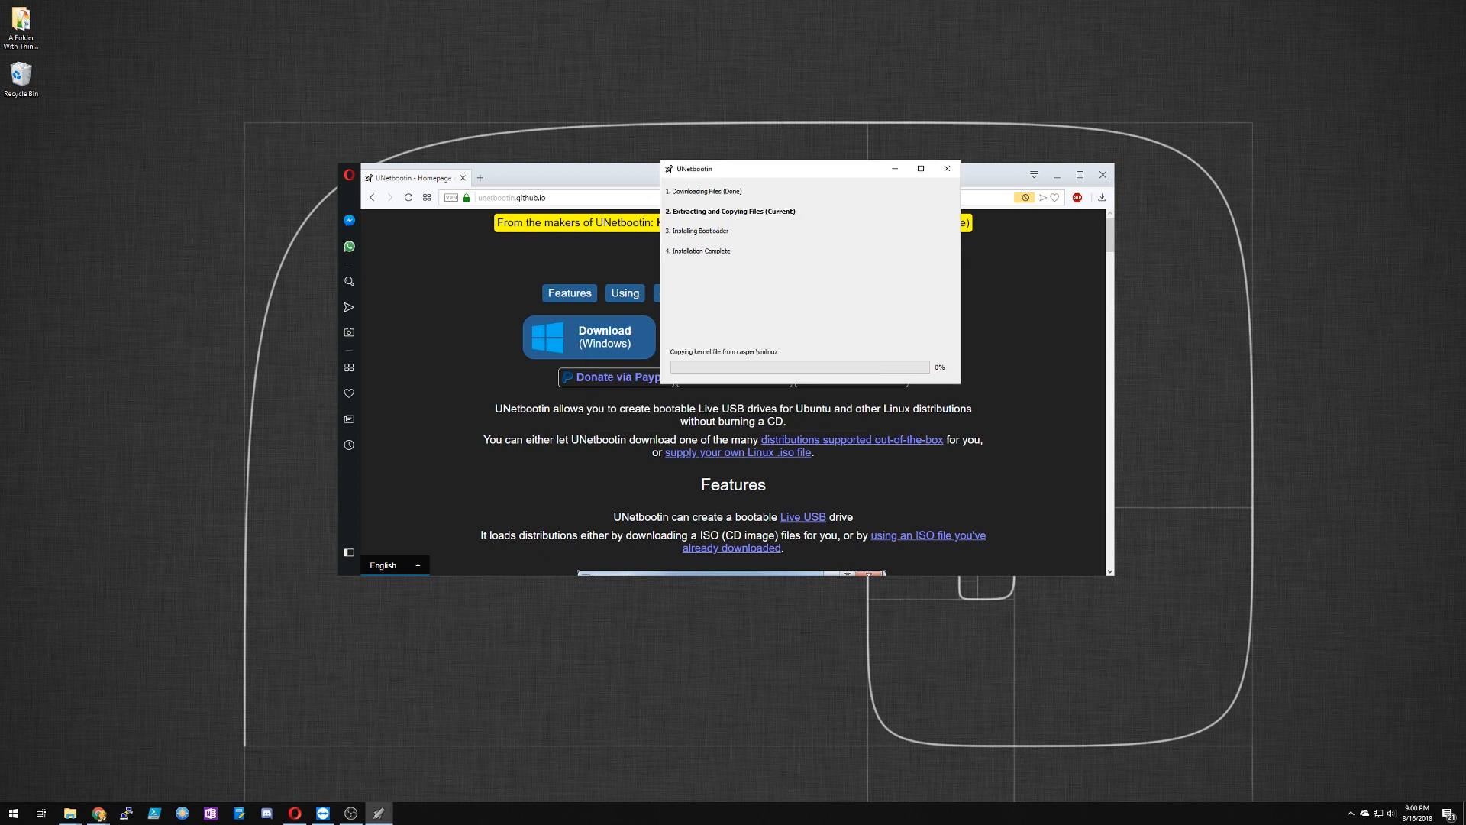